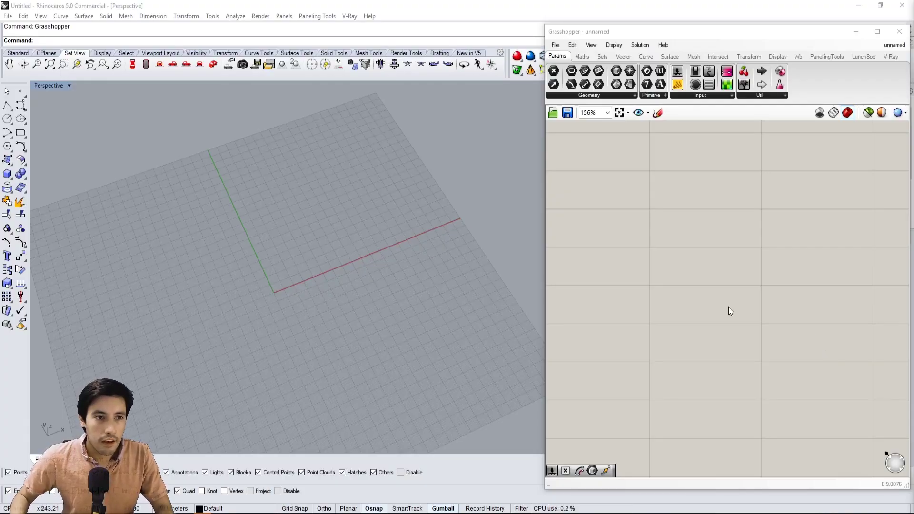
- Add a Series component to the Grasshopper canvas and reposition it in an open area
double_click(609, 270)
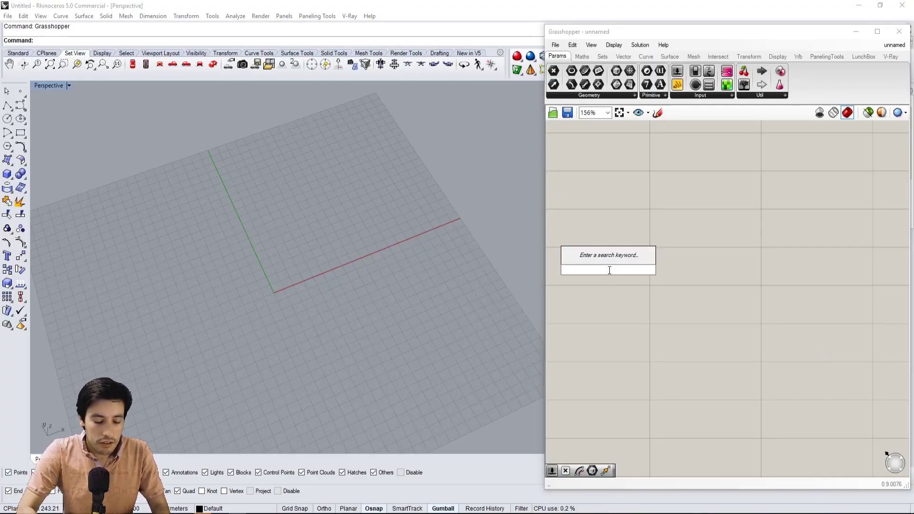
type("SER")
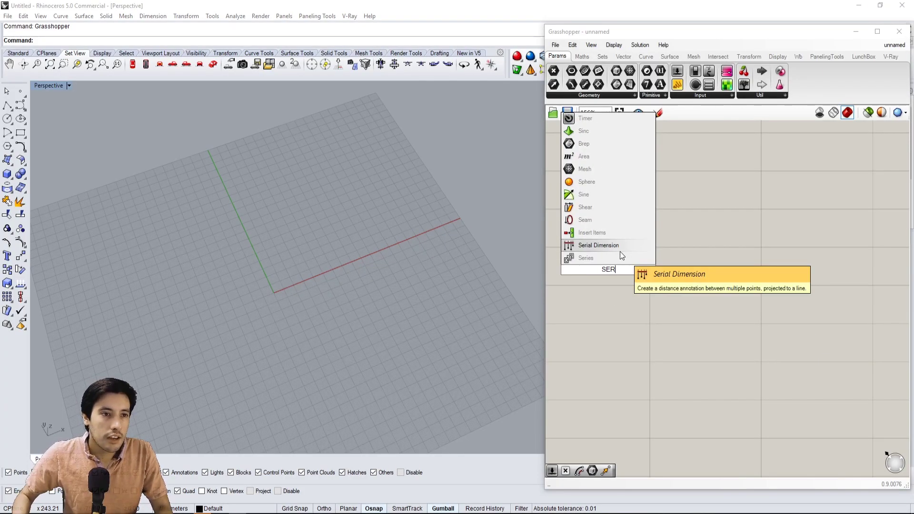
left_click(605, 260)
left_click_drag(612, 270, 757, 247)
left_click(669, 240)
scroll(666, 247, "down", 1)
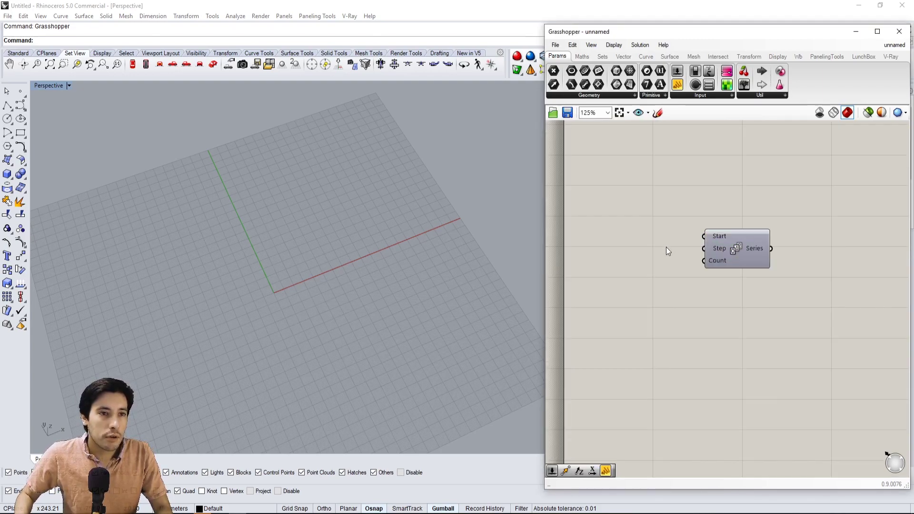
right_click_drag(666, 251, 681, 304)
left_click_drag(742, 293, 736, 219)
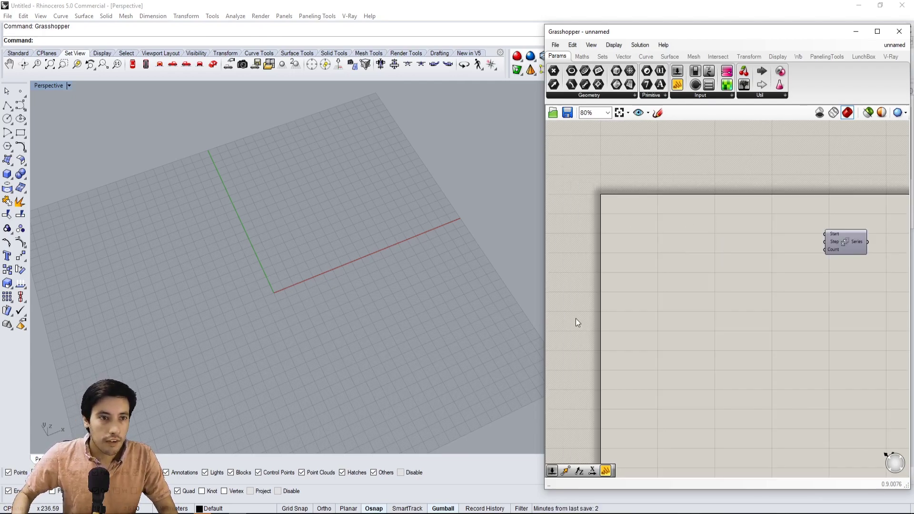
- Set the Rhino model units to inches with distances displayed in feet and inches
left_click(381, 221)
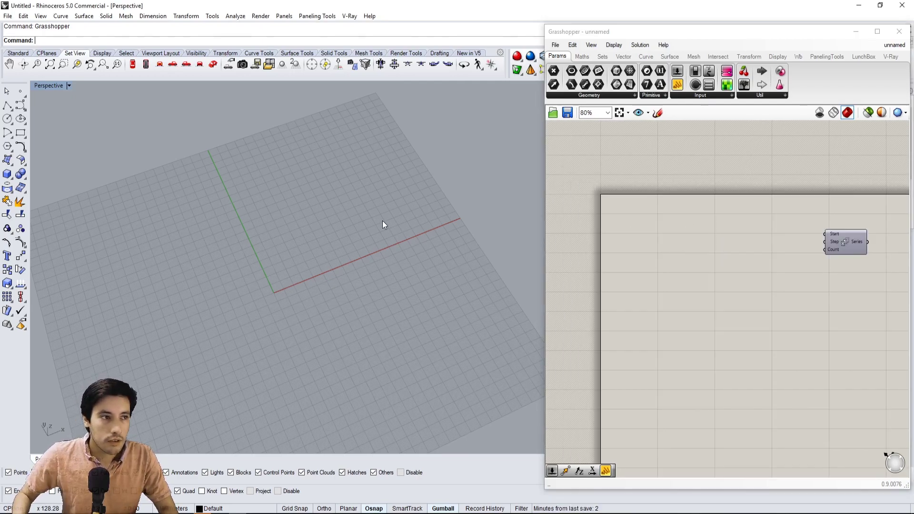
type("units")
key("Return")
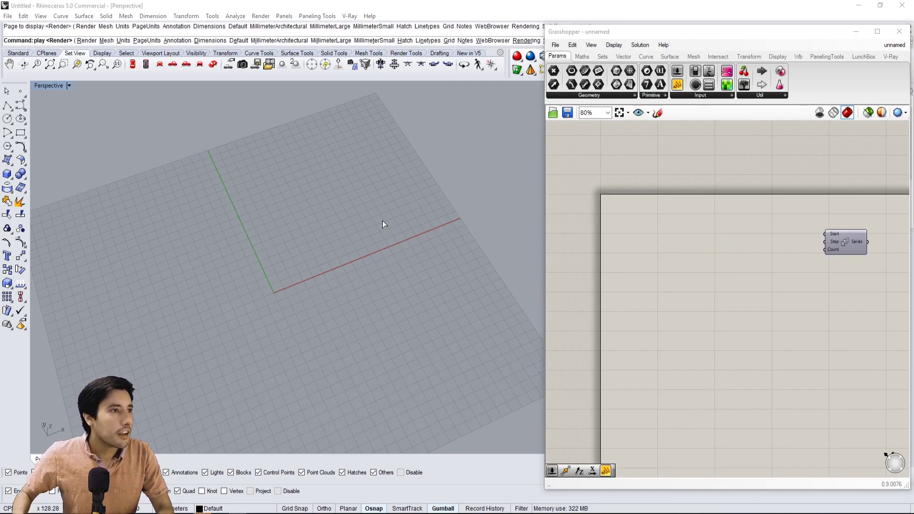
left_click(263, 176)
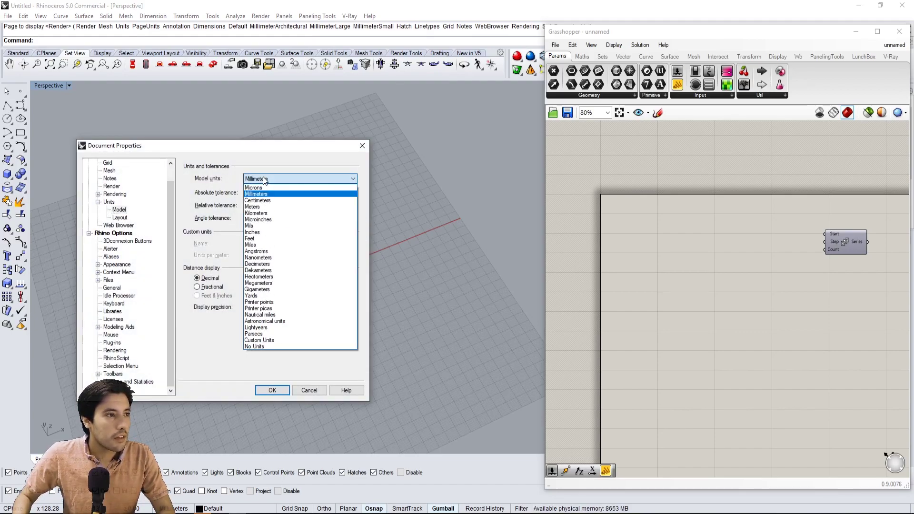
left_click(261, 232)
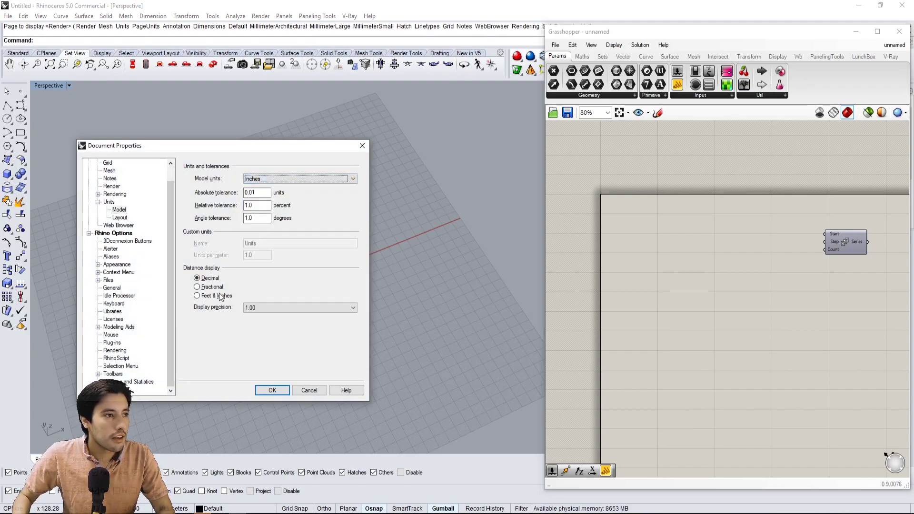
left_click(212, 295)
left_click(272, 389)
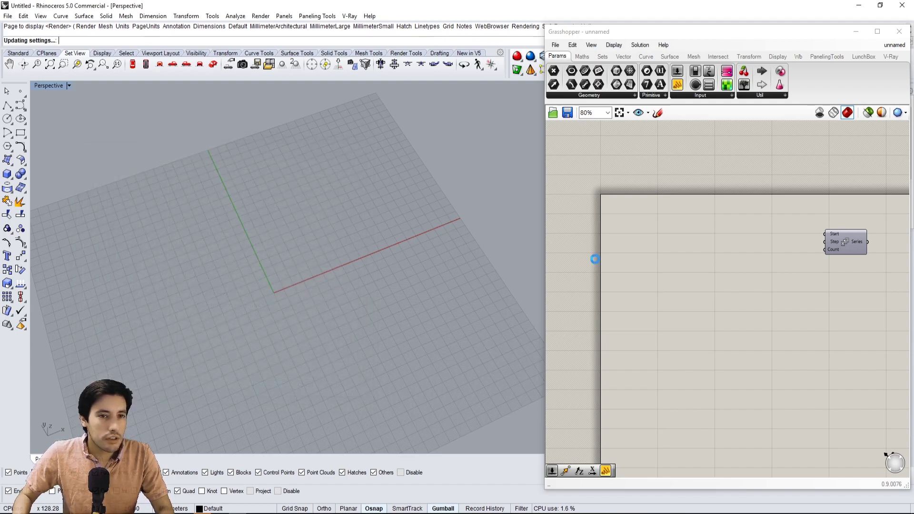
- Place a Rectangle component on the Grasshopper canvas, ahead of the Series component
double_click(713, 319)
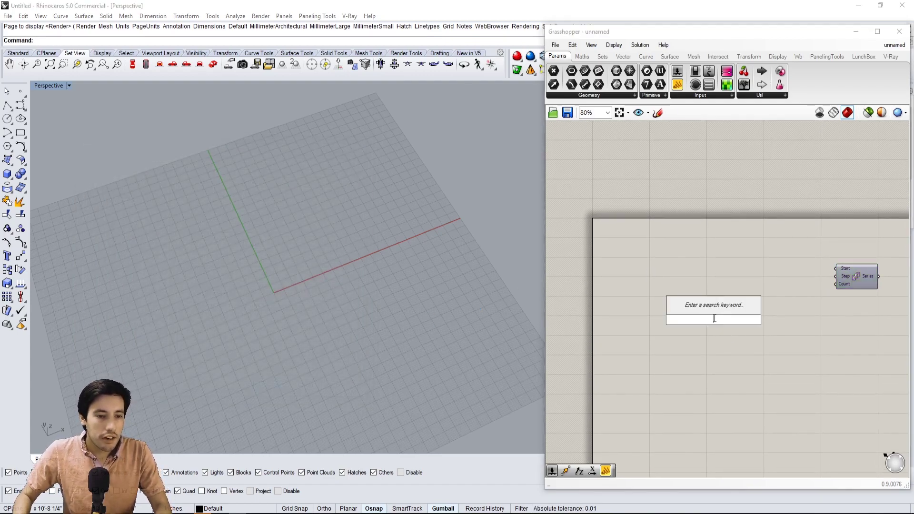
type("RECT")
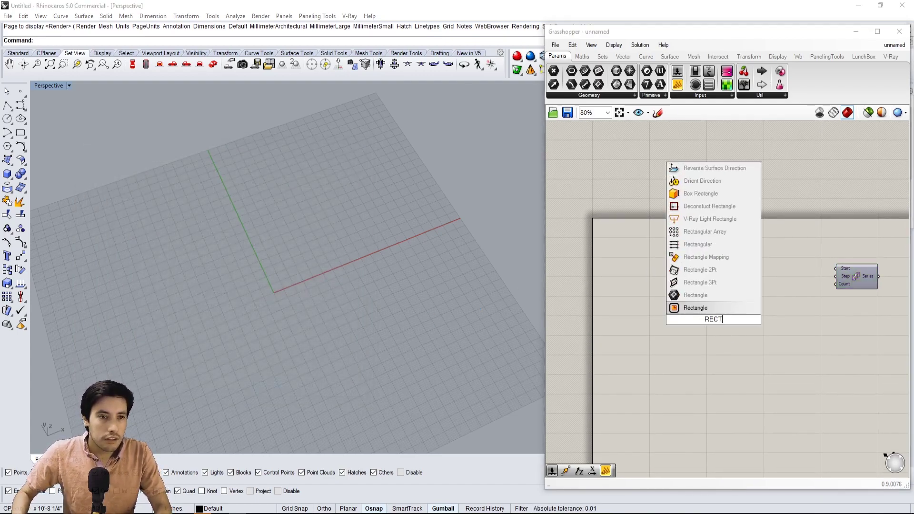
left_click(695, 307)
left_click(679, 309)
- Create a number slider with the value 48 and connect it to the rectangle's X Size
scroll(663, 300, "up", 1)
double_click(662, 298)
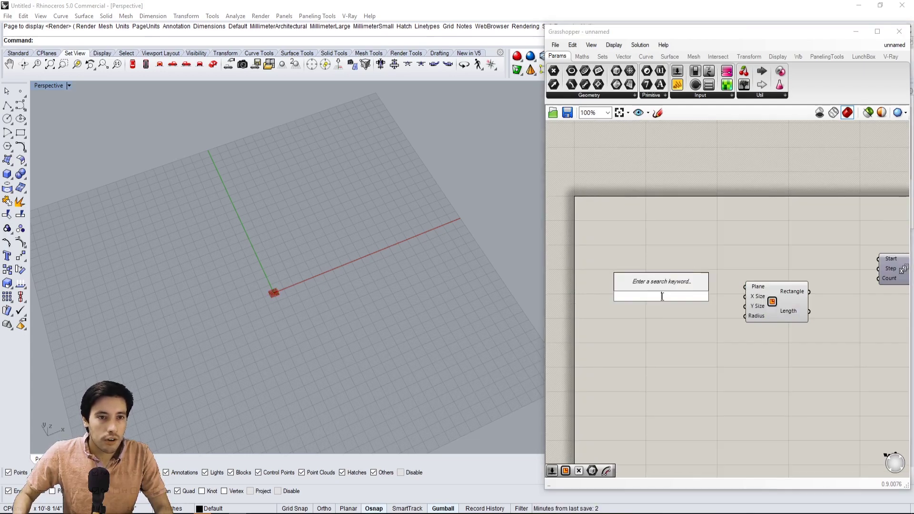
type("48")
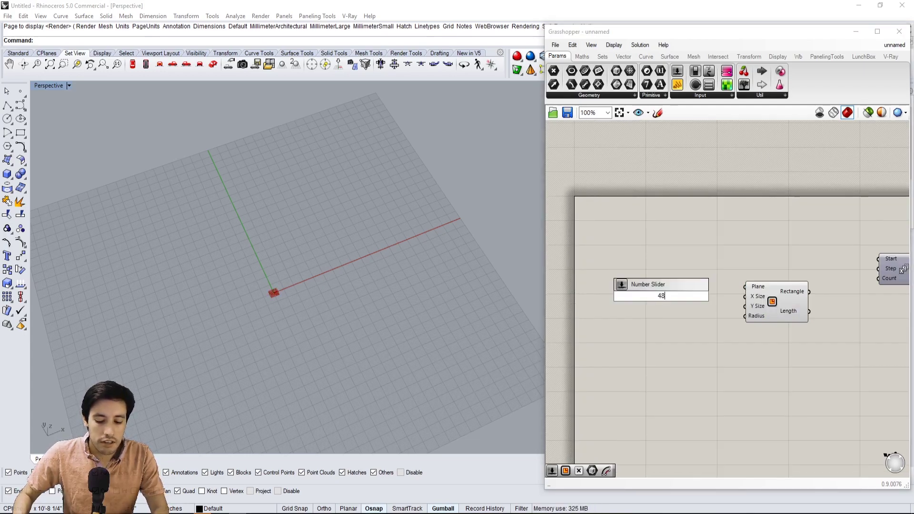
key("Return")
left_click_drag(711, 296, 765, 285)
left_click(727, 304)
- Duplicate the slider, connect the copy to the rectangle's Y Size, and set it to 12
mouse_move(628, 296)
left_mouse_down()
mouse_move(641, 285)
mouse_move(637, 299)
left_mouse_up()
scroll(721, 301, "up", 3)
left_click_drag(720, 301, 779, 292)
double_click(688, 300)
type("12")
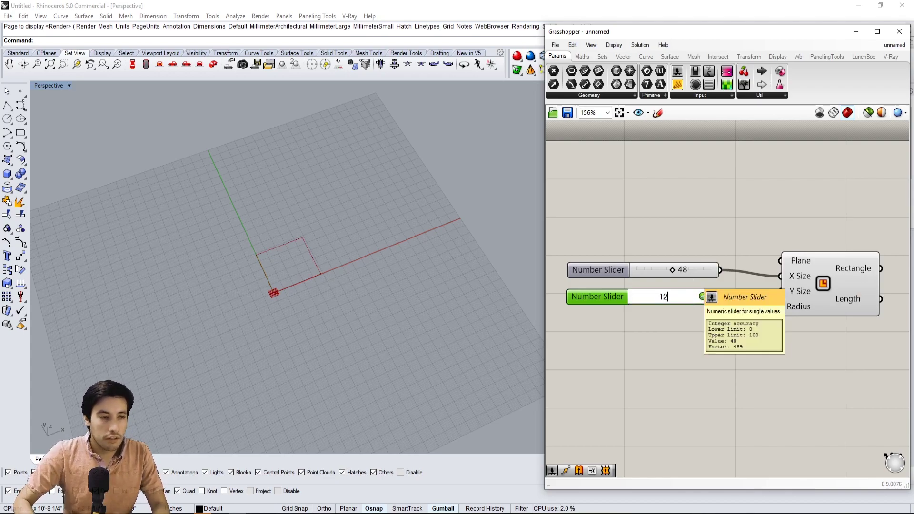
key("Return")
left_click_drag(815, 283, 778, 283)
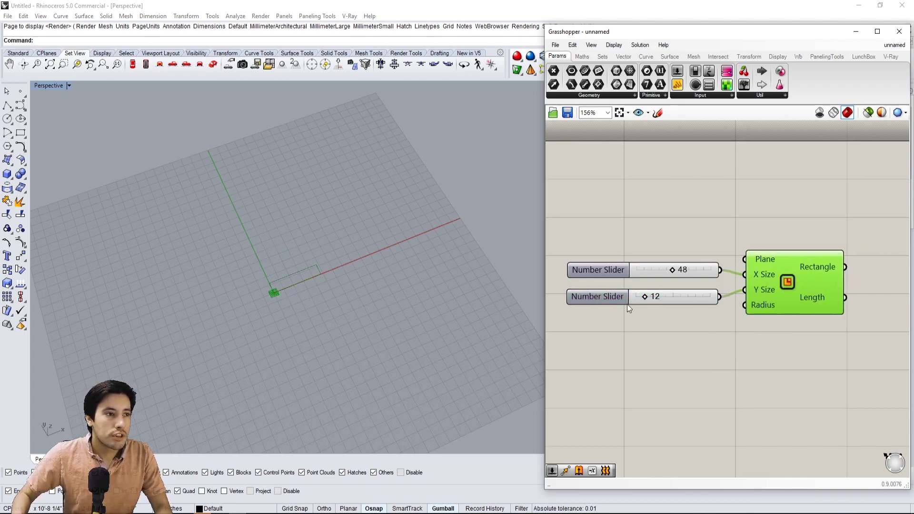
- Add a Boundary Surfaces component and feed the Rectangle output into its Edges input
right_click_drag(399, 319, 439, 288)
scroll(366, 297, "up", 4)
right_click_drag(322, 318, 320, 286)
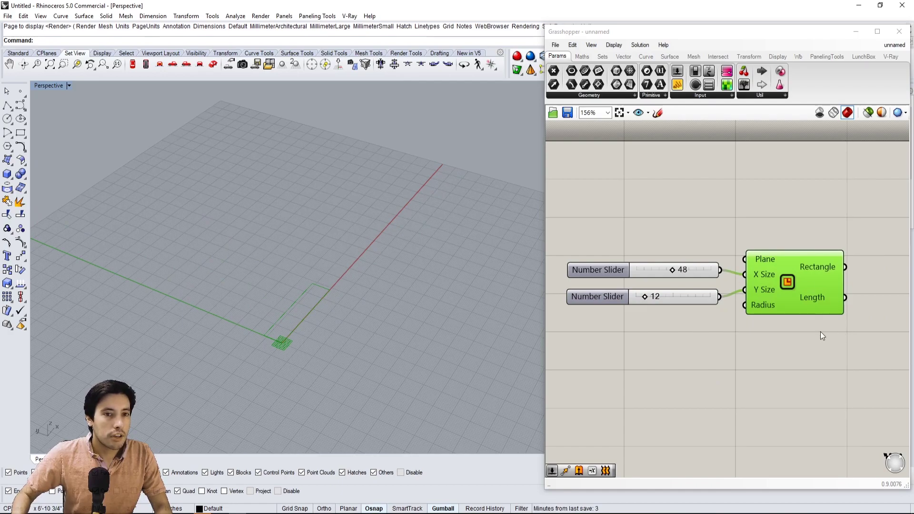
right_click_drag(821, 331, 710, 329)
double_click(805, 321)
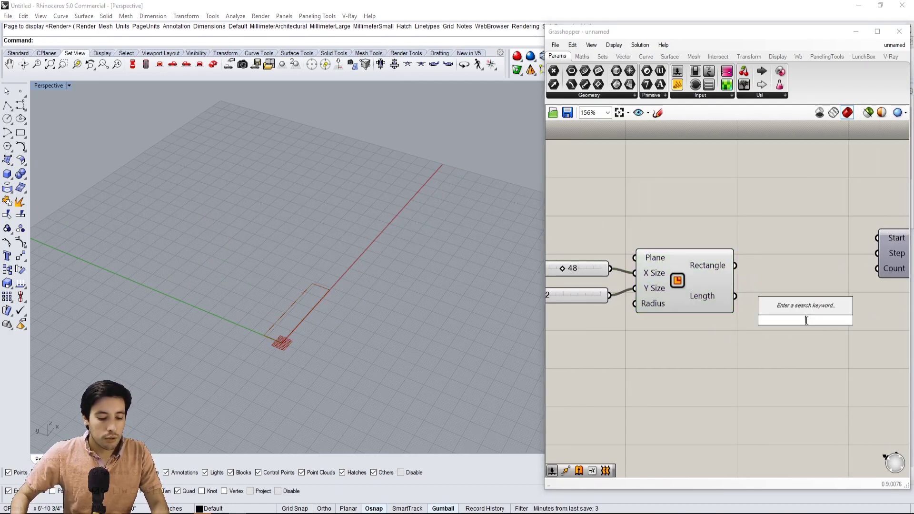
type("boun")
left_click(787, 307)
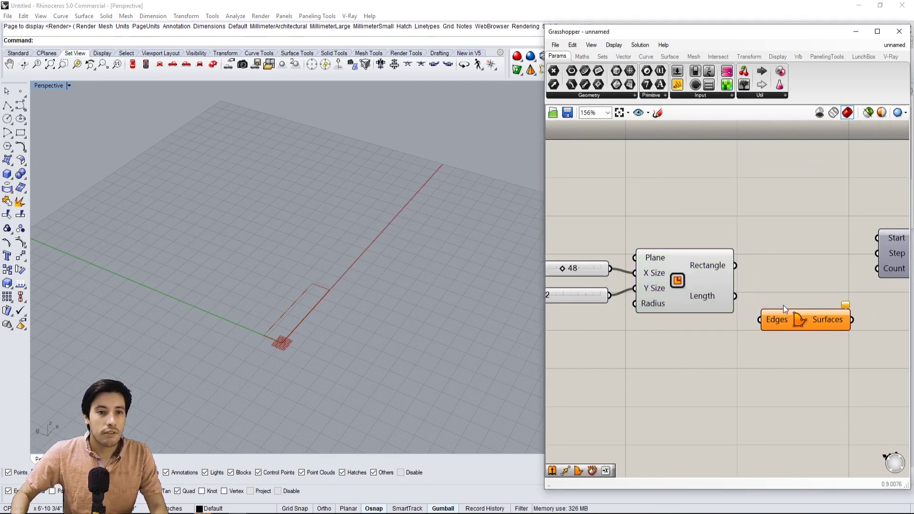
left_click_drag(783, 308, 804, 320)
left_click_drag(735, 266, 775, 320)
- Add an Extrude component and connect the boundary surface to its Base input
right_click_drag(911, 322, 791, 329)
double_click(792, 330)
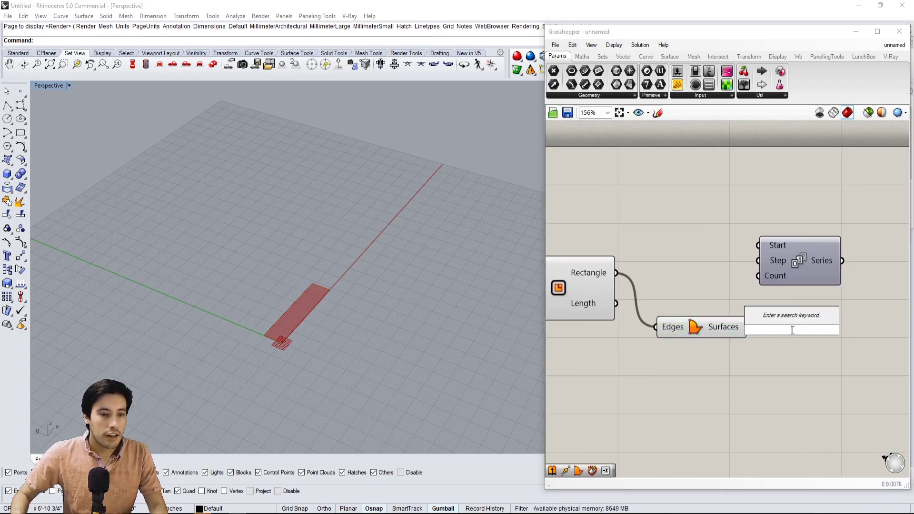
type("extrude")
left_click(782, 318)
left_click_drag(782, 322, 832, 322)
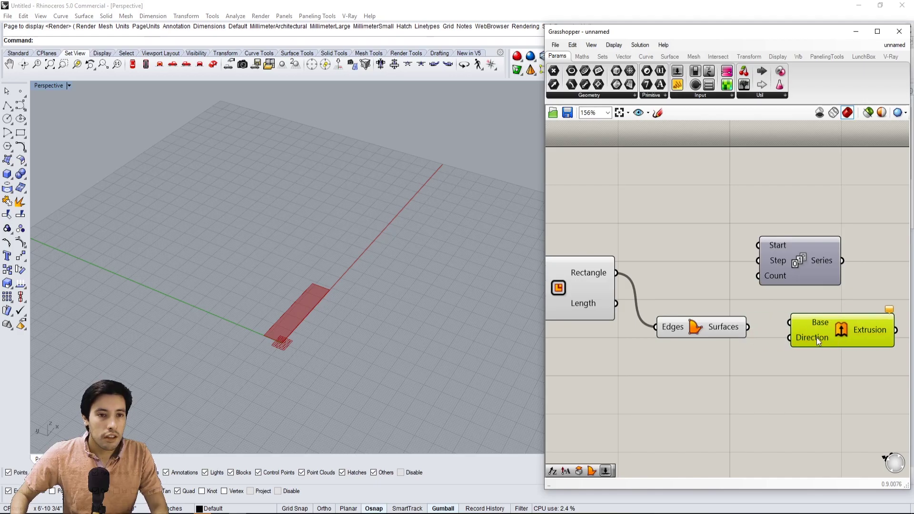
left_click_drag(749, 328, 793, 345)
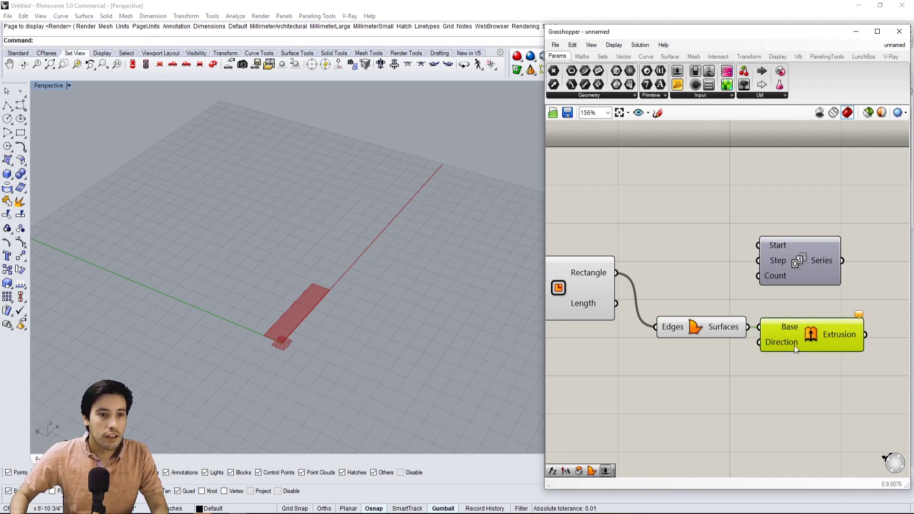
- Move the Series component clear of the Extrude component and align the surface and extrusion components with the rectangle
left_click_drag(828, 400, 681, 332)
left_click_drag(783, 252, 836, 204)
left_click(816, 395)
left_click_drag(814, 419, 682, 287)
left_click(714, 316)
left_click_drag(784, 289, 784, 294)
left_click(759, 332)
right_click_drag(760, 335, 815, 338)
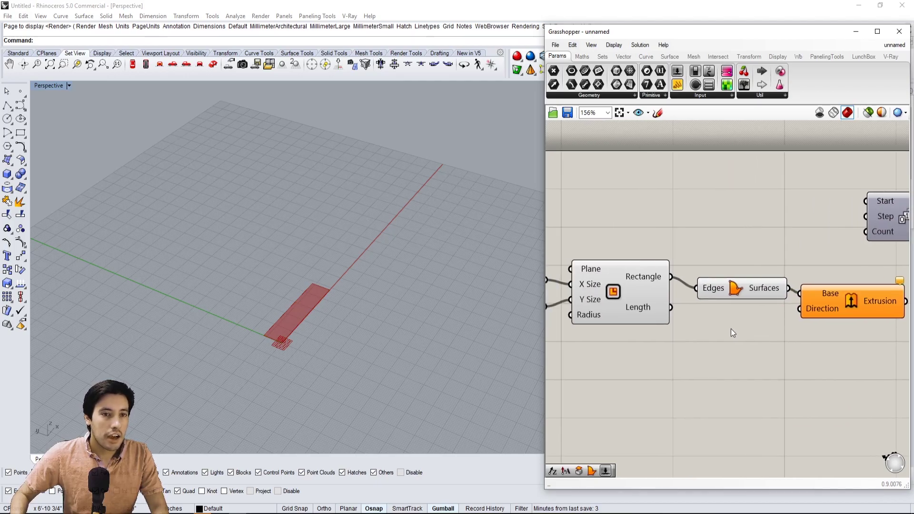
- Add a Unit Z vector below the surface component and connect it to the extrusion's Direction input
double_click(706, 346)
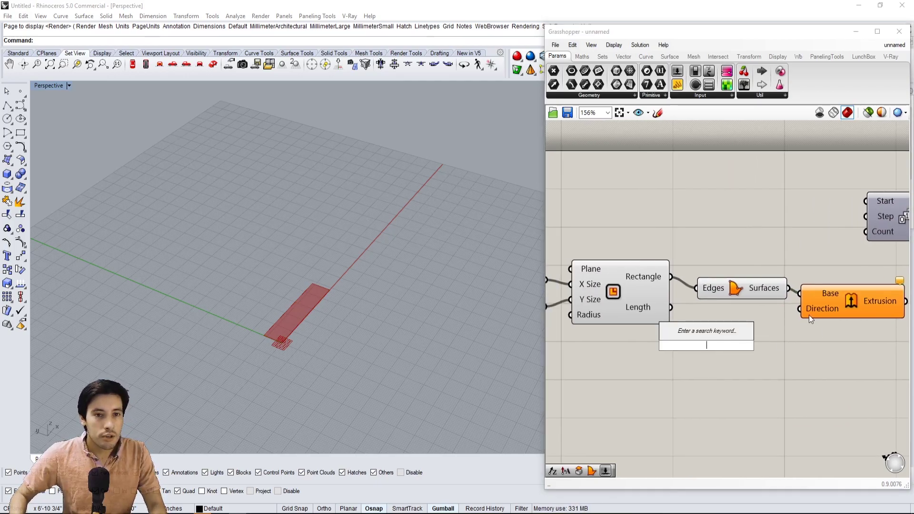
type("z")
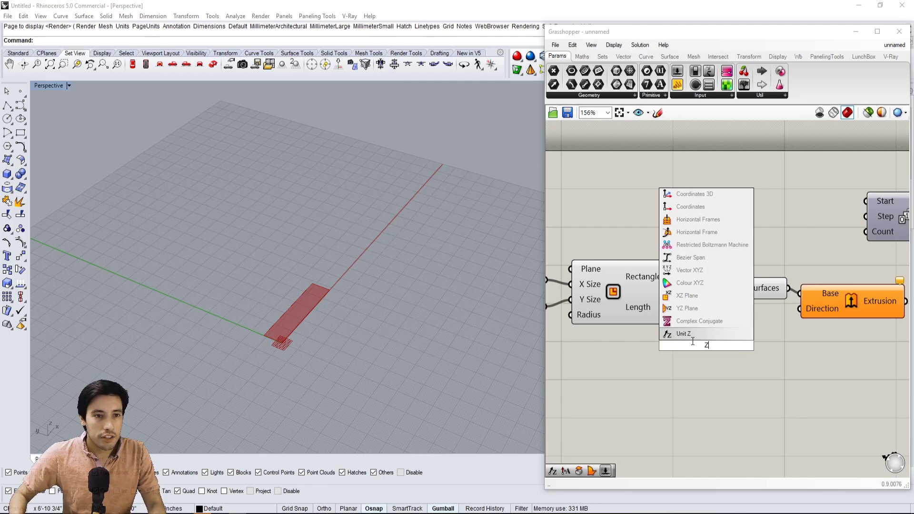
left_click(696, 336)
left_click_drag(706, 341, 722, 341)
left_click_drag(800, 321, 801, 309)
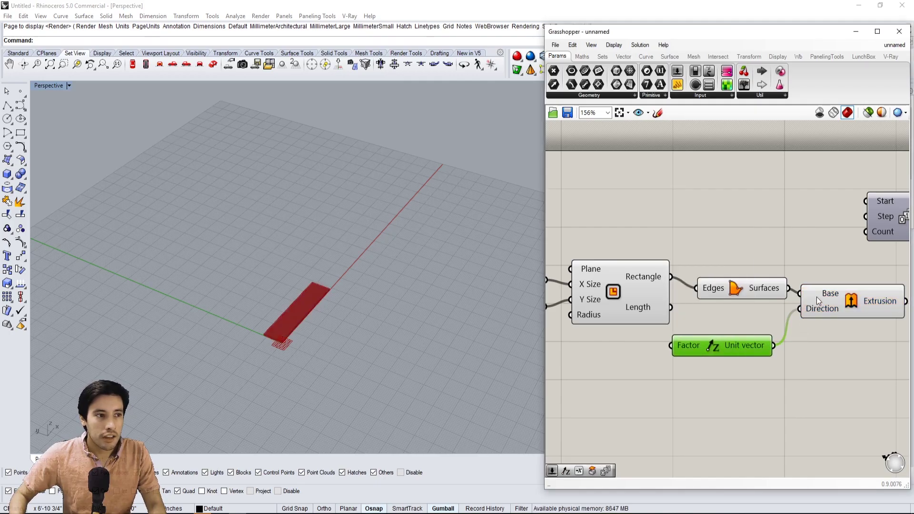
left_click(816, 296)
right_click_drag(745, 369, 770, 356)
left_click_drag(754, 331, 771, 329)
- Create a number slider with the value 6 and connect it to the Unit Z Factor input
left_click(724, 358)
right_click_drag(727, 363, 769, 370)
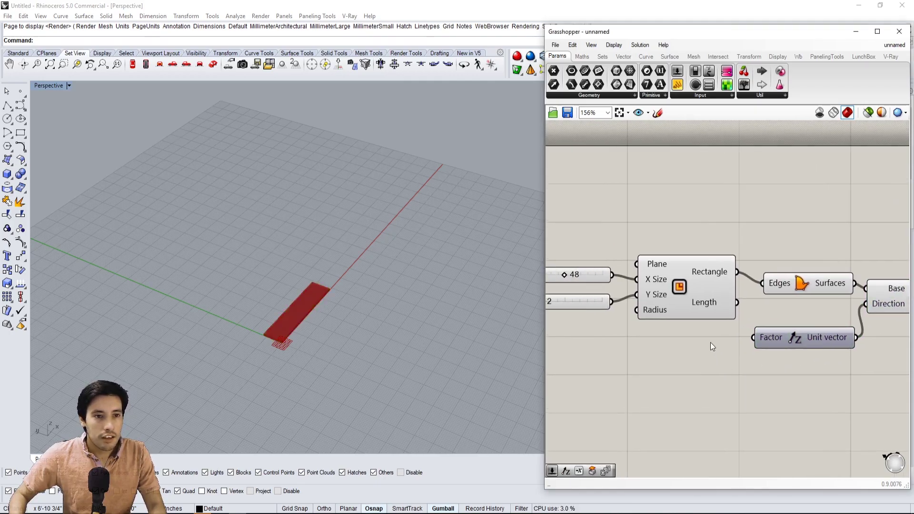
scroll(710, 347, "up", 3)
double_click(658, 352)
type("6")
key("Return")
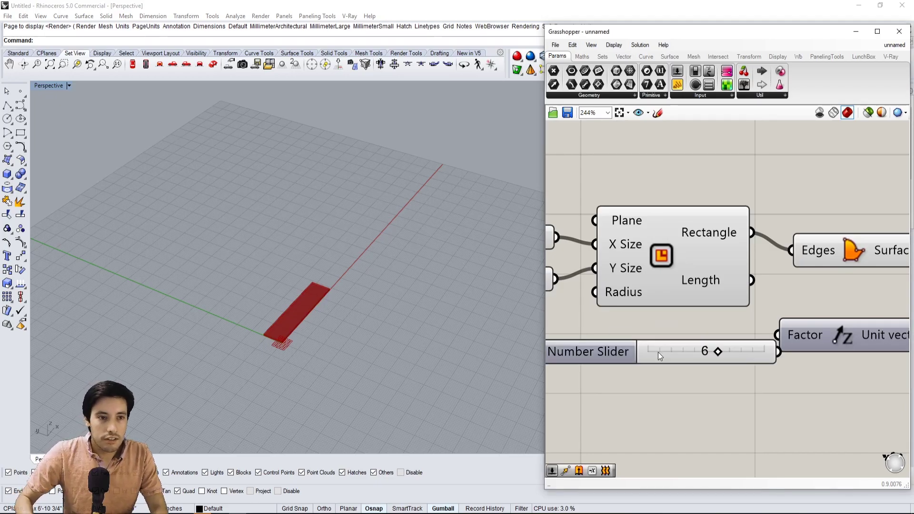
scroll(663, 379, "down", 3)
left_click_drag(638, 358, 620, 352)
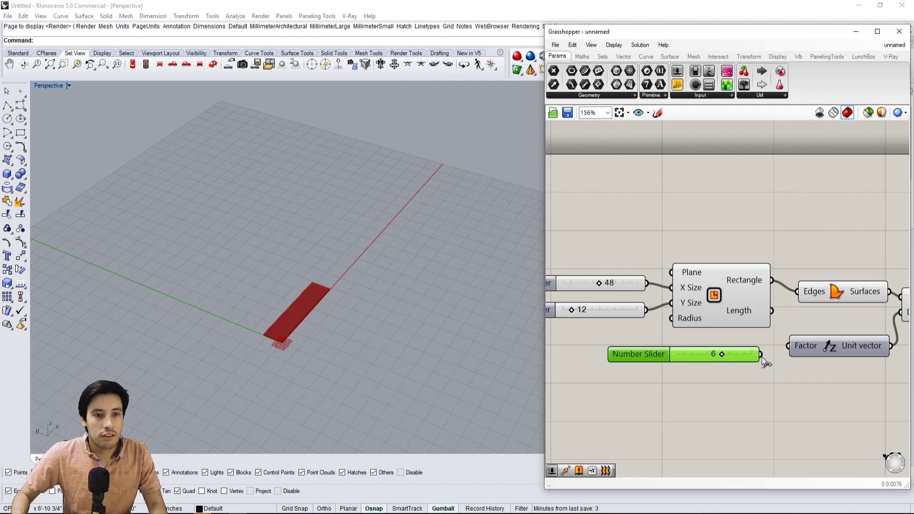
left_click_drag(760, 354, 788, 346)
- Turn off the preview of the Rectangle and Boundary Surfaces components so only the extrusion is displayed
right_click_drag(776, 349, 709, 353)
right_click_drag(850, 214, 822, 244)
left_click_drag(709, 253, 640, 307)
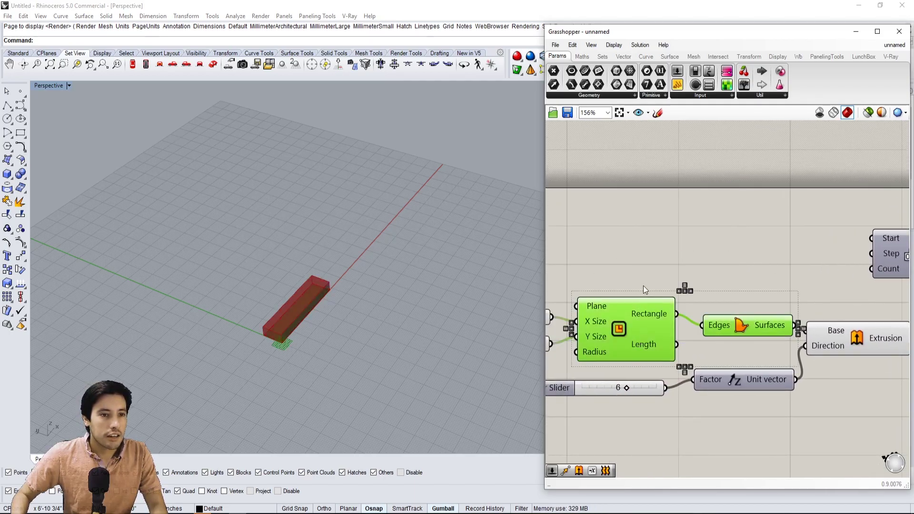
middle_click(636, 318)
left_click(665, 289)
right_click_drag(419, 343, 329, 310)
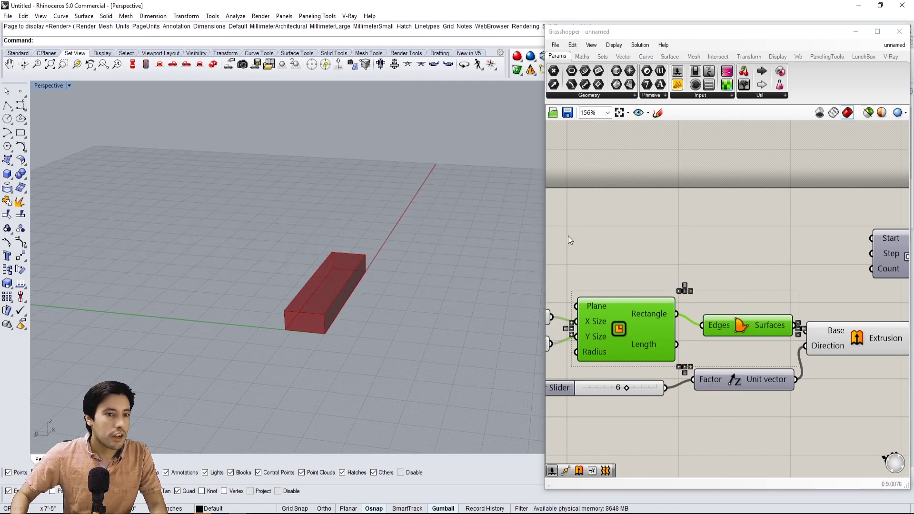
- Examine the extruded block from several angles together with its dimension sliders and component chain
left_click(630, 258)
right_click_drag(641, 260, 774, 246)
scroll(646, 312, "up", 2)
right_click_drag(639, 313, 671, 313)
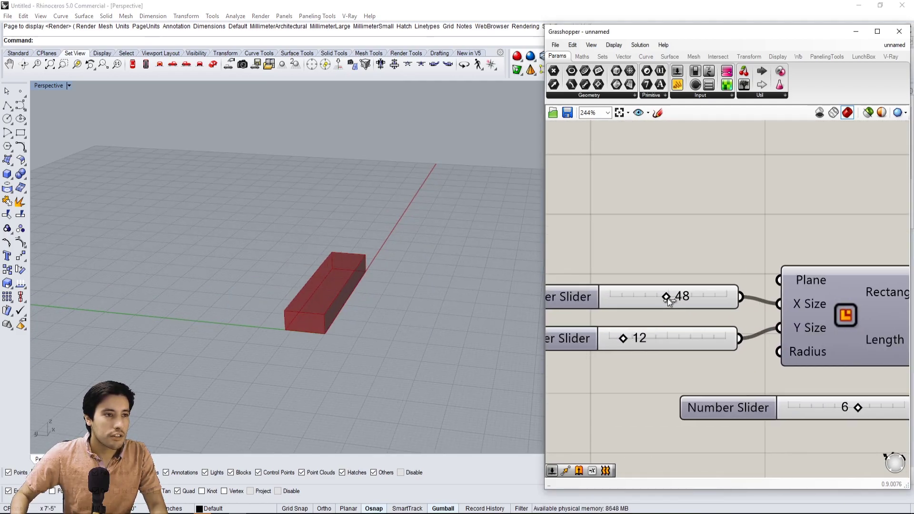
mouse_move(668, 298)
left_mouse_down()
mouse_move(649, 298)
mouse_move(667, 299)
left_mouse_up()
left_click(680, 296)
left_click(676, 272)
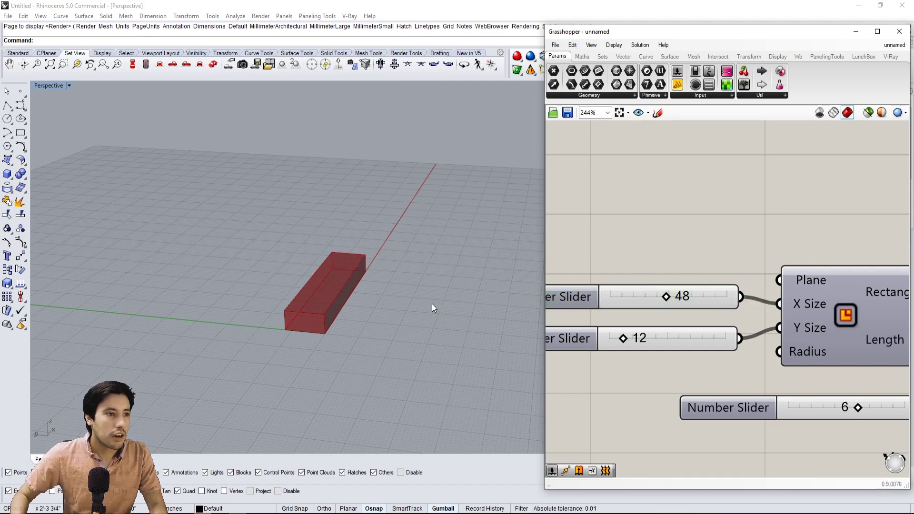
right_click_drag(383, 266, 379, 292)
scroll(667, 247, "down", 5)
scroll(833, 272, "up", 1)
right_click_drag(833, 272, 782, 285)
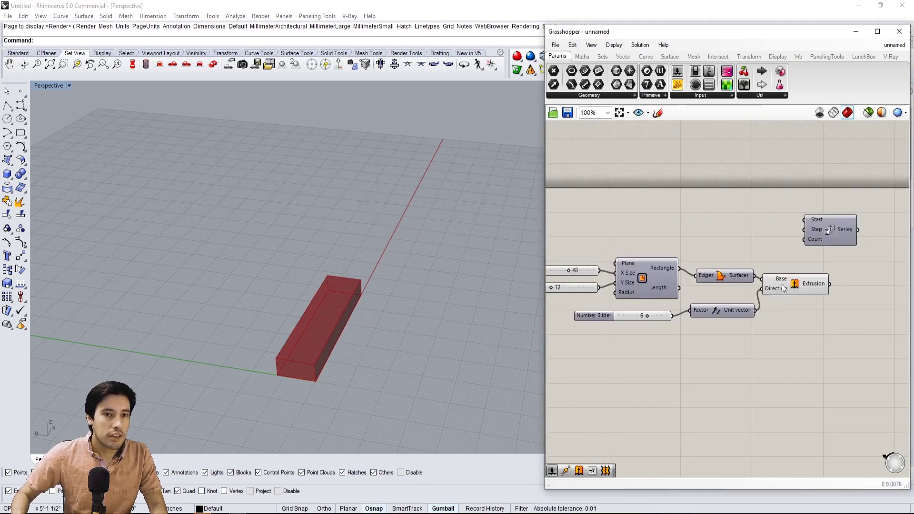
left_click_drag(781, 285, 784, 290)
left_click(741, 337)
right_click_drag(741, 337, 776, 318)
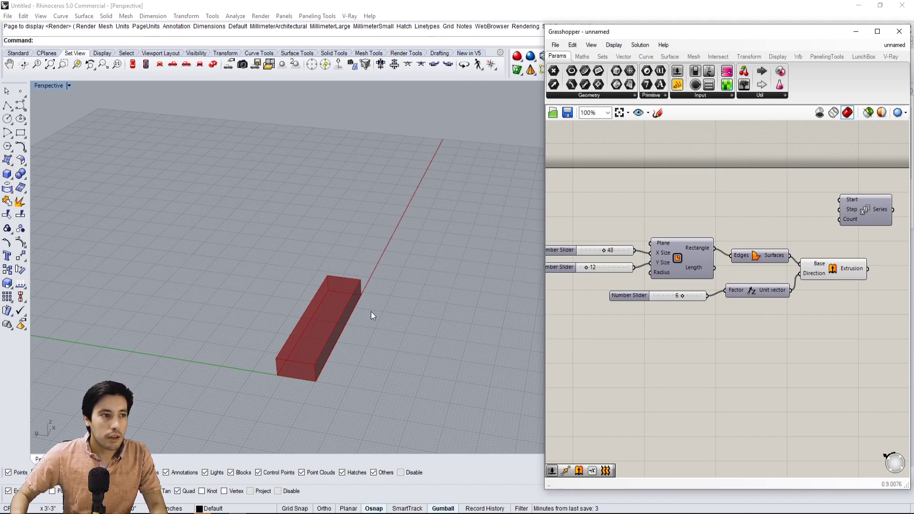
right_click_drag(371, 312, 247, 383)
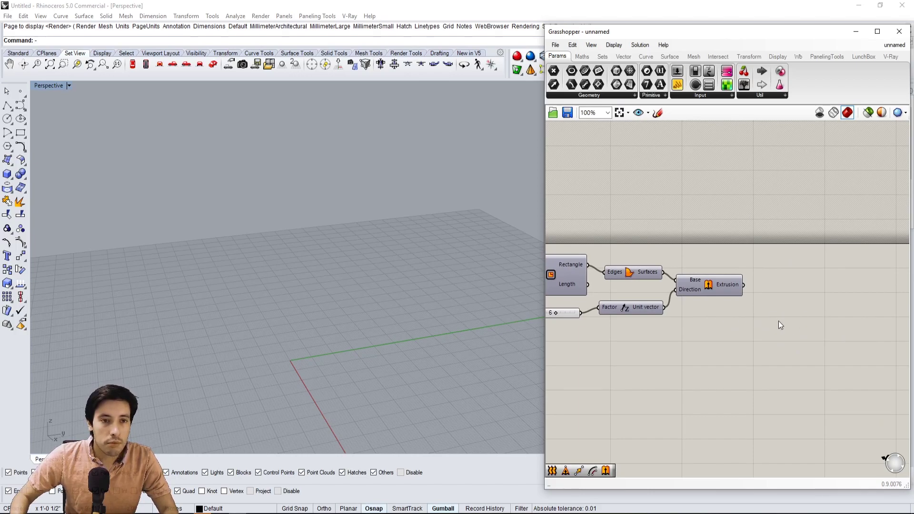
- Add a Series component to the canvas below the Extrude component
double_click(778, 312)
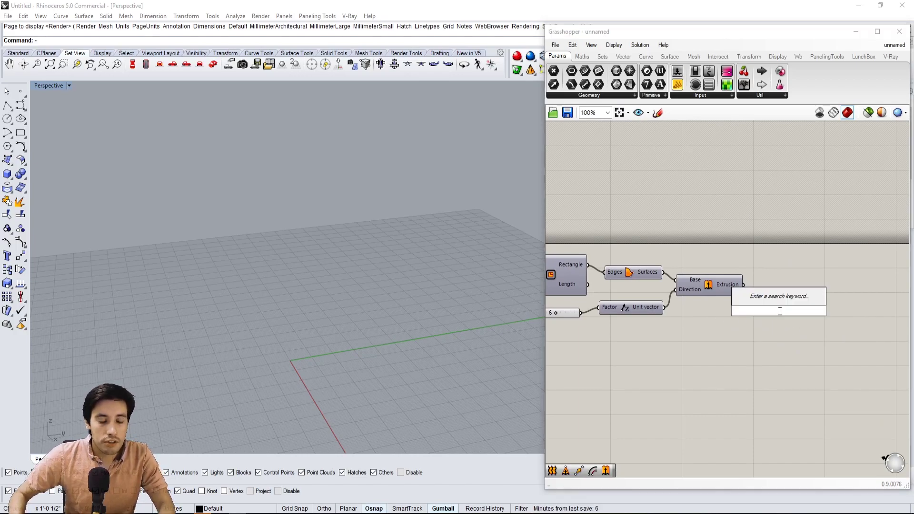
type("SER")
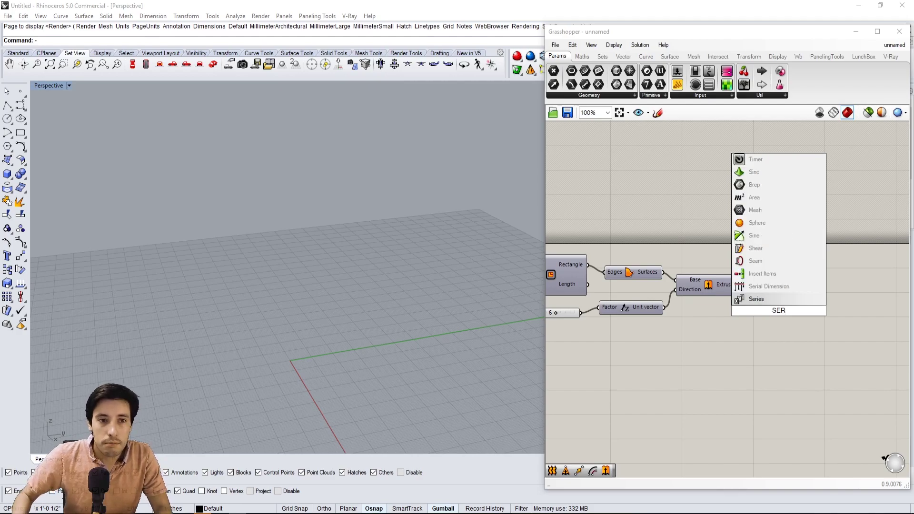
left_click(775, 298)
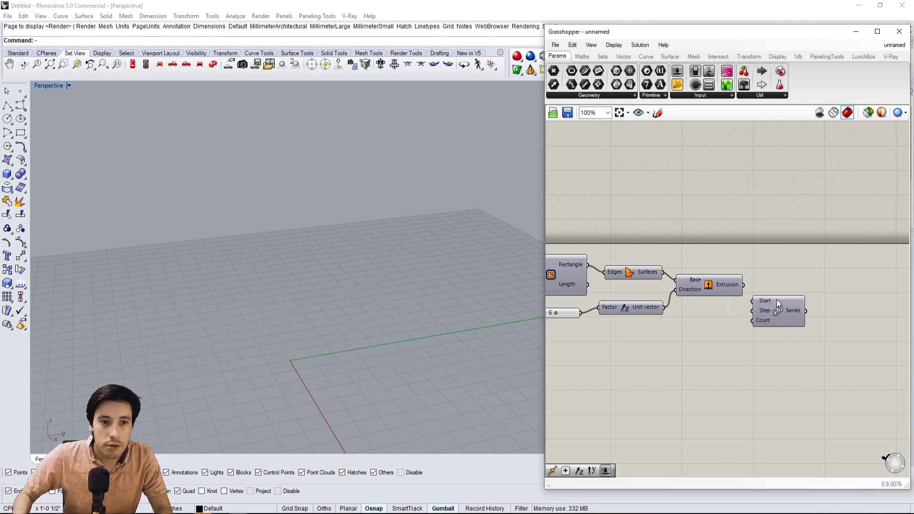
- Turn on the preview of the Extrude component so the block is displayed in the viewport
right_click_drag(726, 291, 667, 306)
left_click(667, 306)
right_click(648, 302)
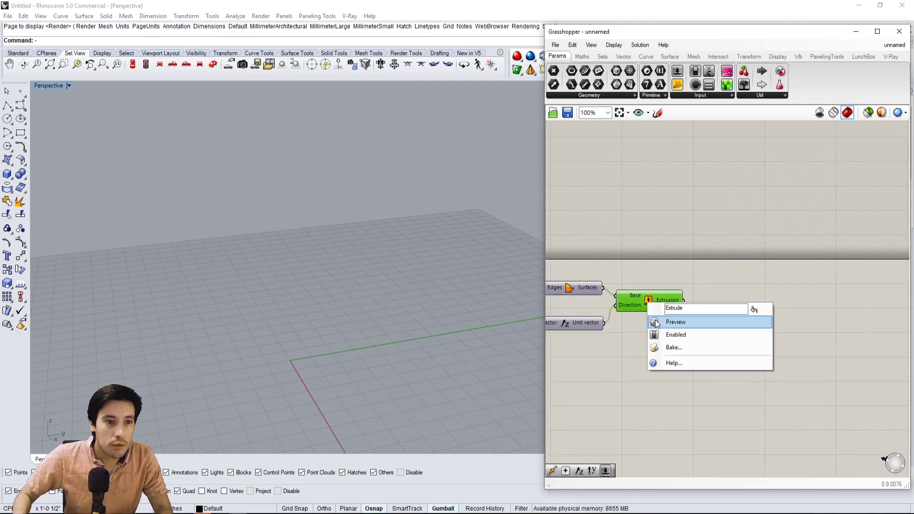
left_click(729, 320)
right_click_drag(341, 365, 320, 333)
left_click(763, 286)
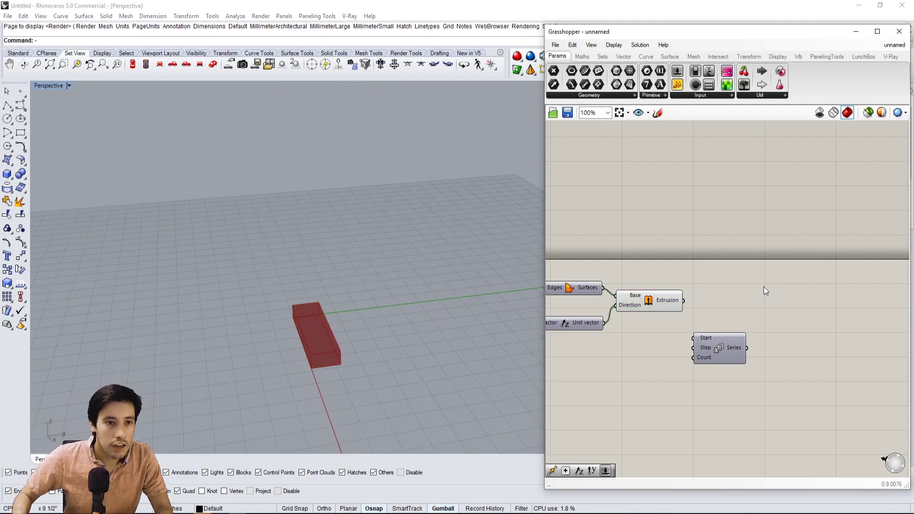
- Add a Move component, connect the Extrusion output to its Geometry input, and space it apart from the Series component
double_click(764, 287)
type("MOVE")
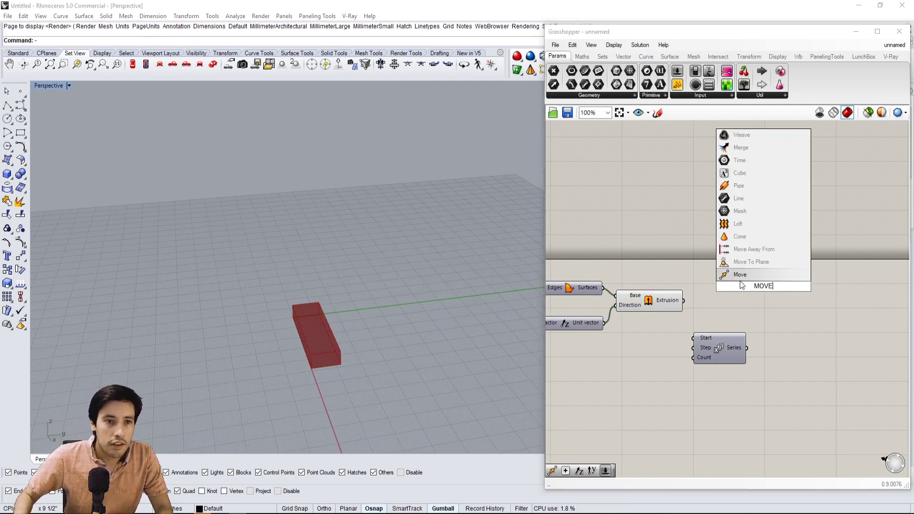
key("Return")
left_click_drag(683, 300, 769, 306)
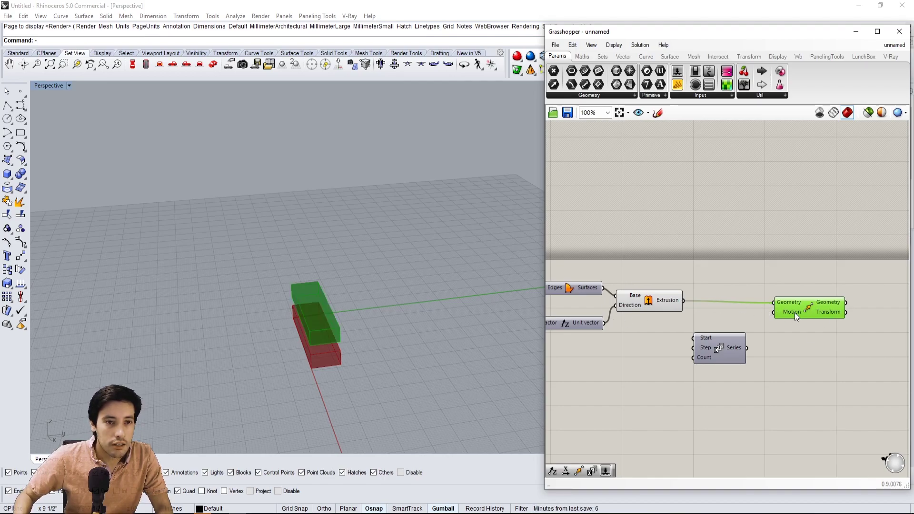
left_click_drag(787, 311, 805, 304)
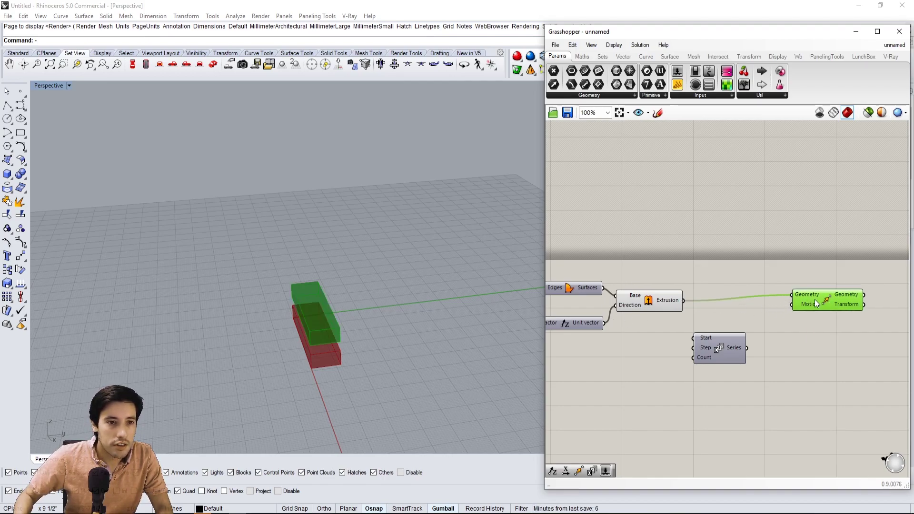
left_click_drag(727, 350, 692, 352)
double_click(764, 330)
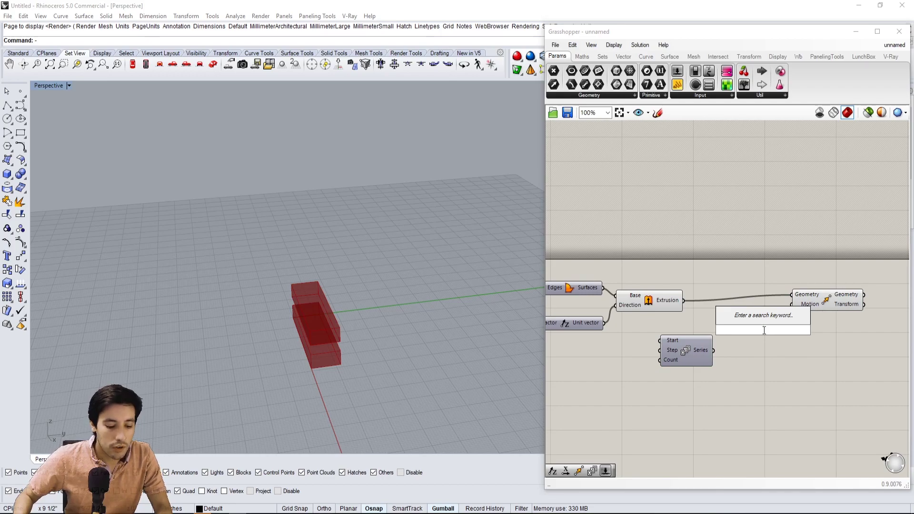
right_click_drag(681, 337, 837, 316)
scroll(669, 333, "down", 2)
scroll(644, 305, "up", 3)
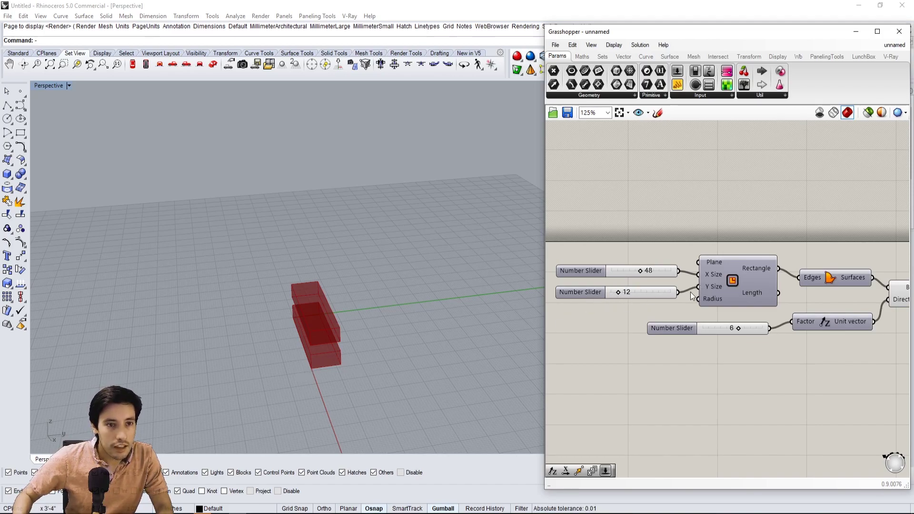
scroll(695, 294, "down", 3)
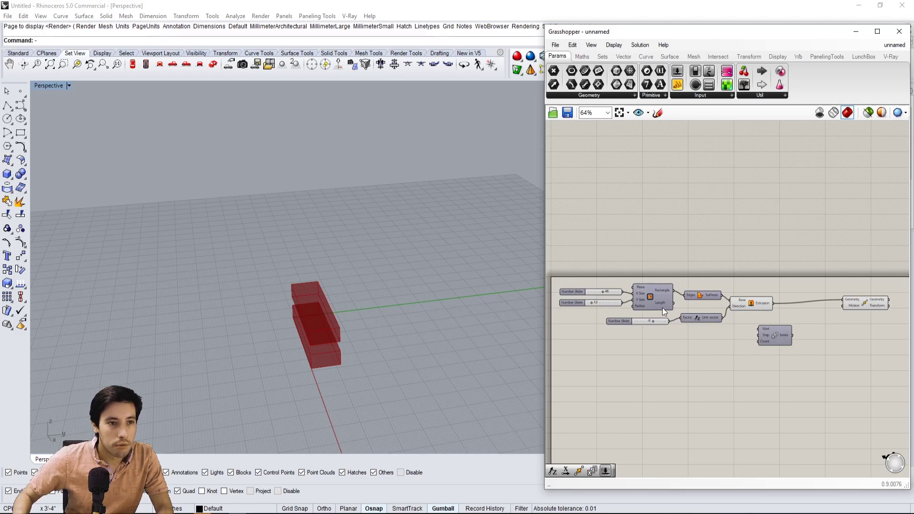
scroll(809, 320, "up", 1)
- Add a Unit Y vector component and place it beside the Series component, before the Move component
double_click(825, 320)
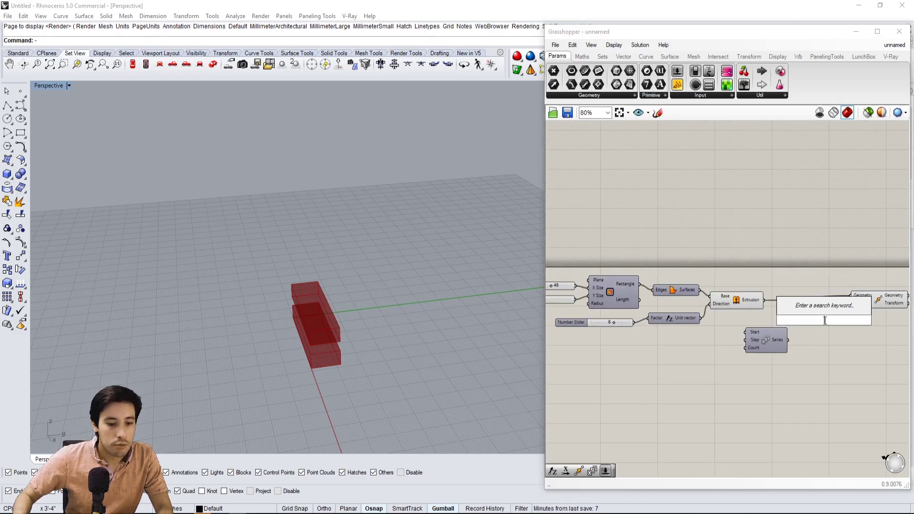
type("y")
left_click(809, 307)
scroll(796, 327, "up", 2)
left_click_drag(835, 322, 824, 326)
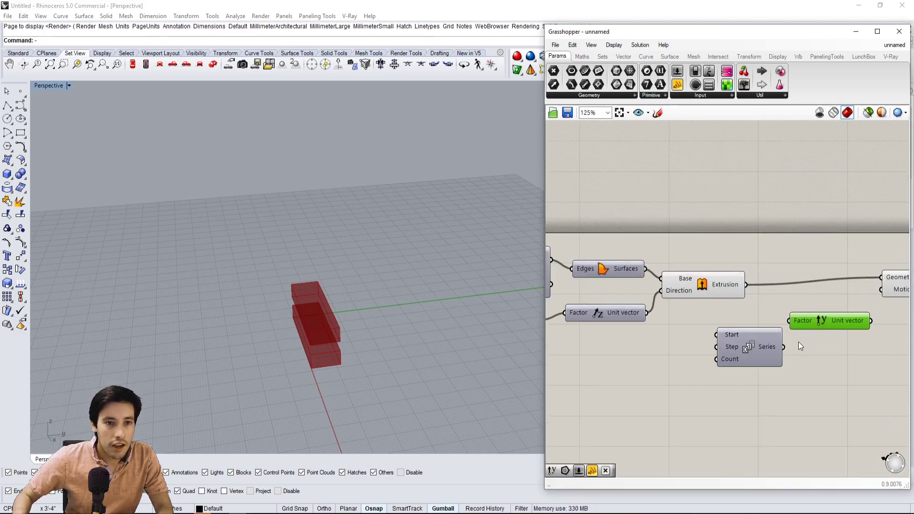
left_click_drag(762, 348, 737, 344)
left_click_drag(853, 322, 830, 337)
right_click_drag(849, 338, 816, 350)
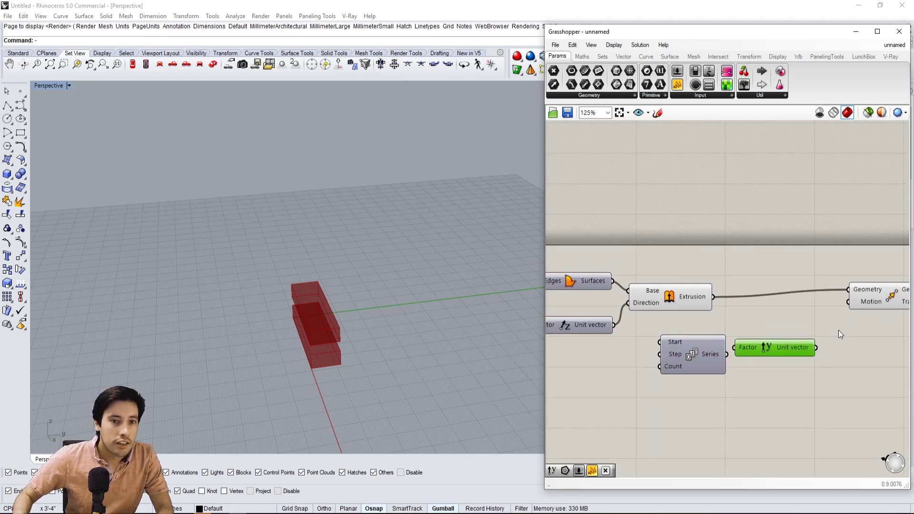
- Connect the Unit Y vector output to the Motion input of the Move component
left_click_drag(792, 350, 848, 302)
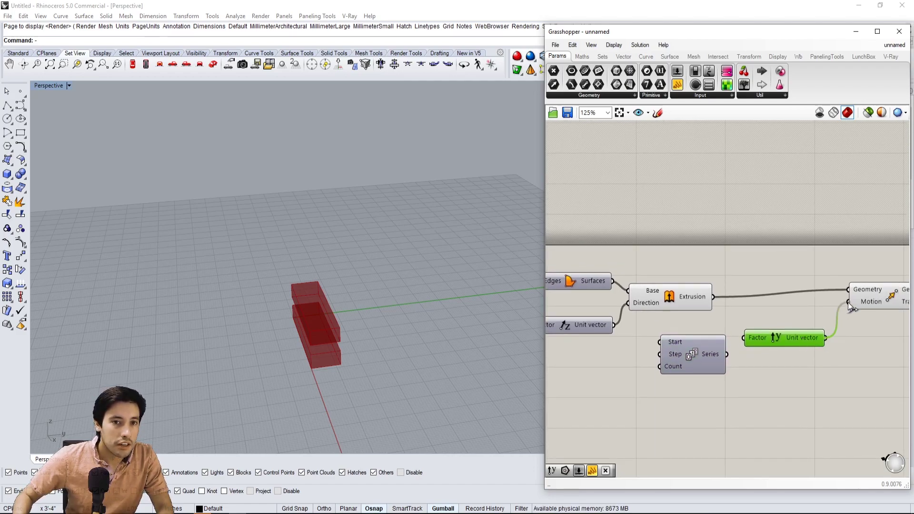
left_click_drag(787, 346, 794, 336)
left_click(784, 352)
- Connect the Series output to the Factor input of the Unit Y component
right_click_drag(689, 372, 721, 363)
left_click_drag(721, 357, 731, 357)
right_click_drag(727, 363, 746, 363)
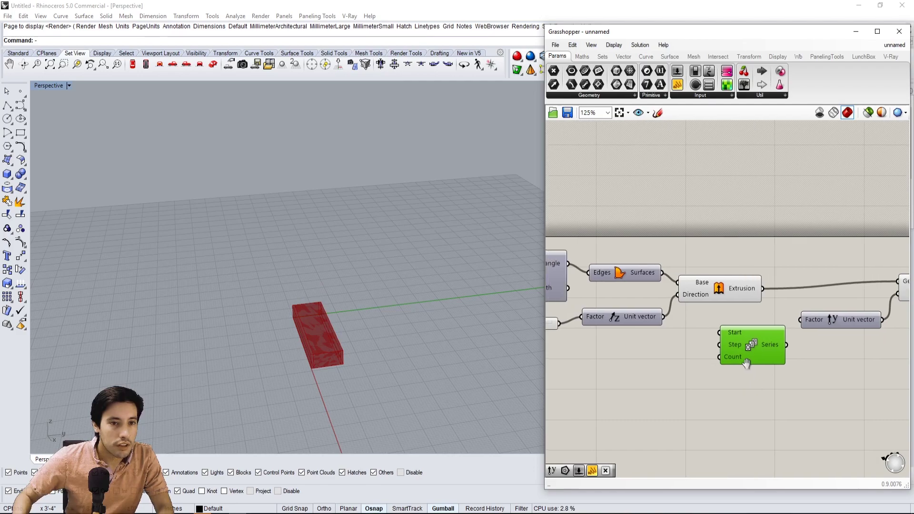
left_click_drag(792, 341, 801, 319)
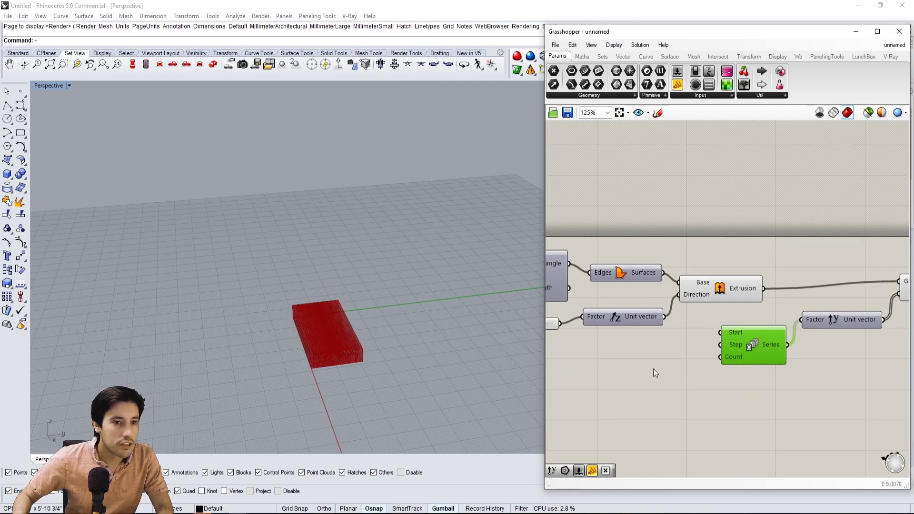
mouse_move(736, 356)
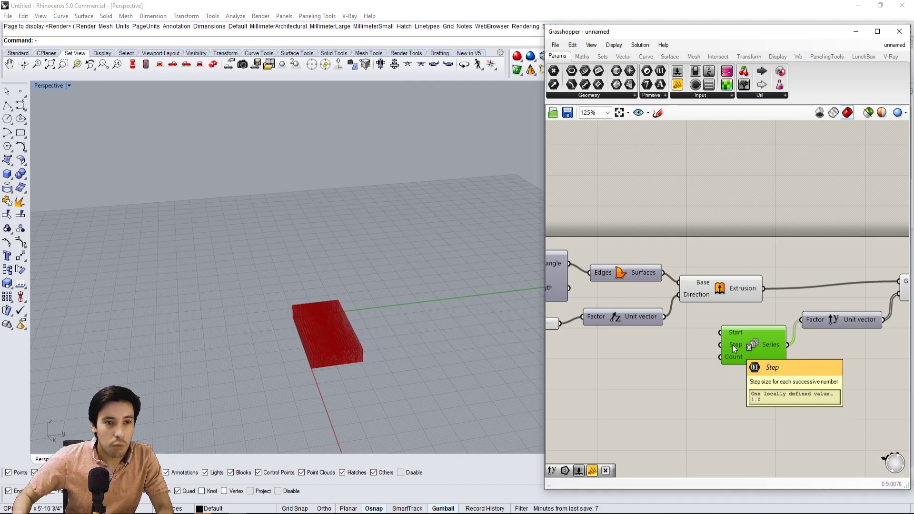
left_click(744, 387)
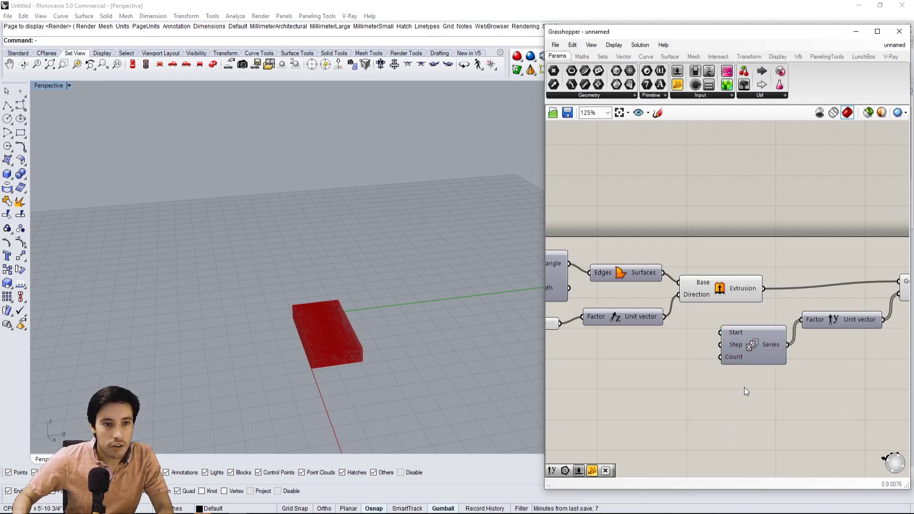
- Connect the 12-inch Y Size slider to the Step input of the Series component
left_click_drag(746, 350, 737, 353)
right_click_drag(731, 357, 760, 346)
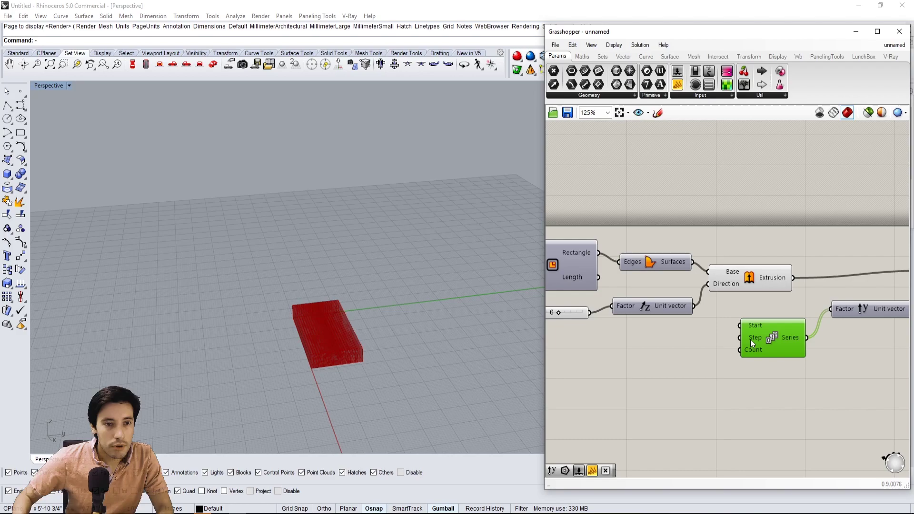
scroll(695, 351, "down", 2)
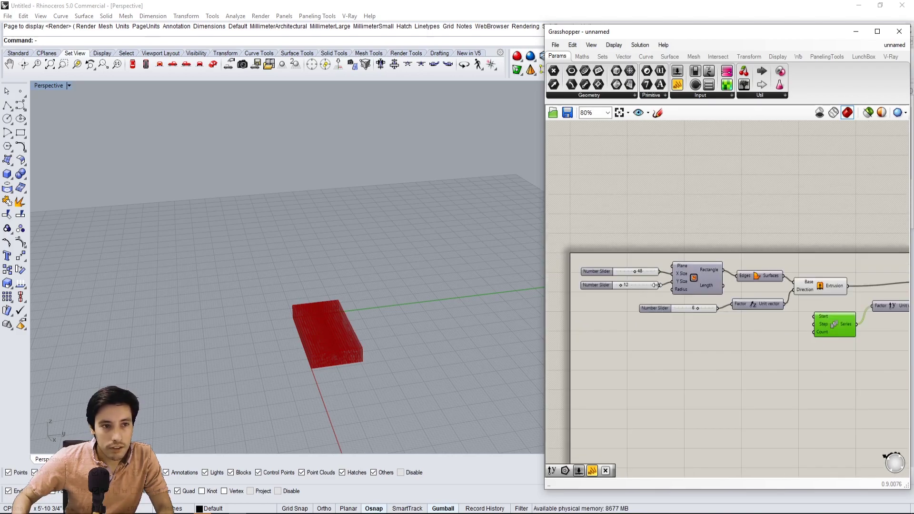
scroll(658, 285, "up", 1)
left_click_drag(658, 284, 851, 335)
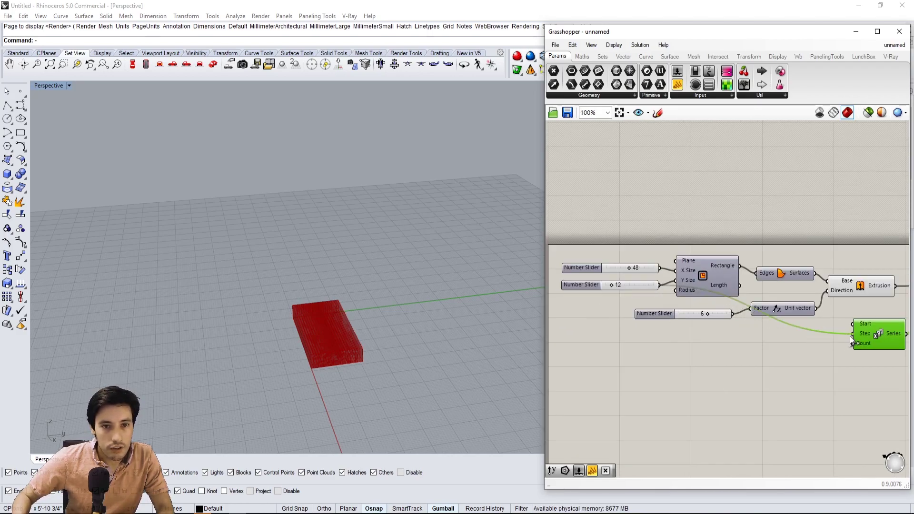
right_click_drag(841, 356, 769, 353)
scroll(802, 337, "up", 2)
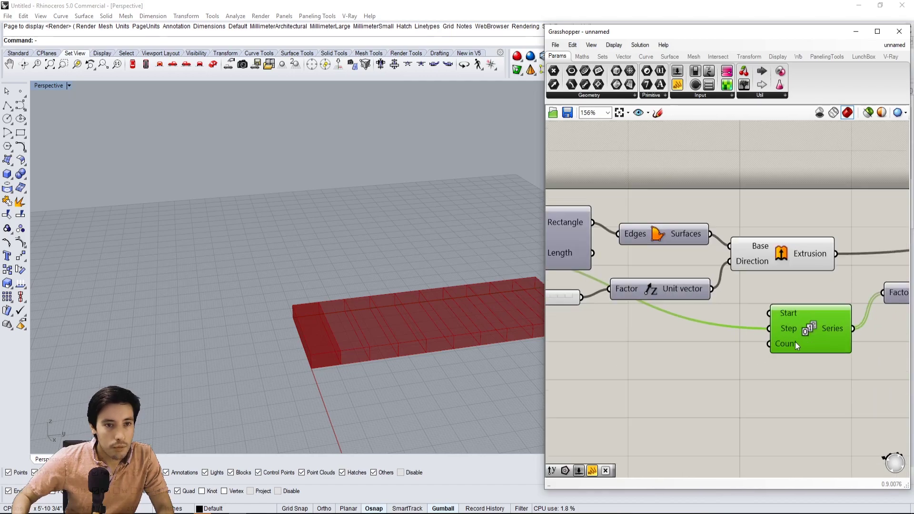
left_click_drag(800, 326, 790, 325)
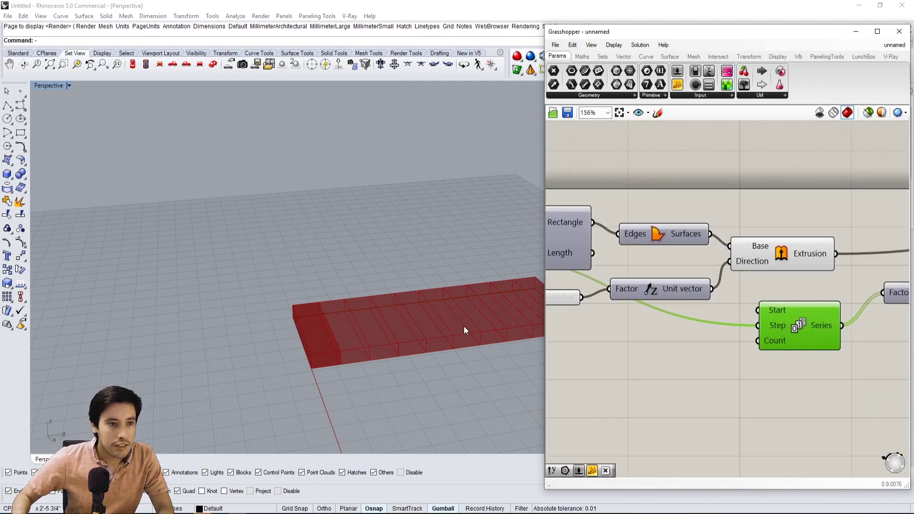
- Turn off the preview of the Extrude component so only the moved copies are displayed
scroll(334, 342, "down", 3)
right_click_drag(687, 324, 585, 331)
right_click_drag(873, 305, 715, 319)
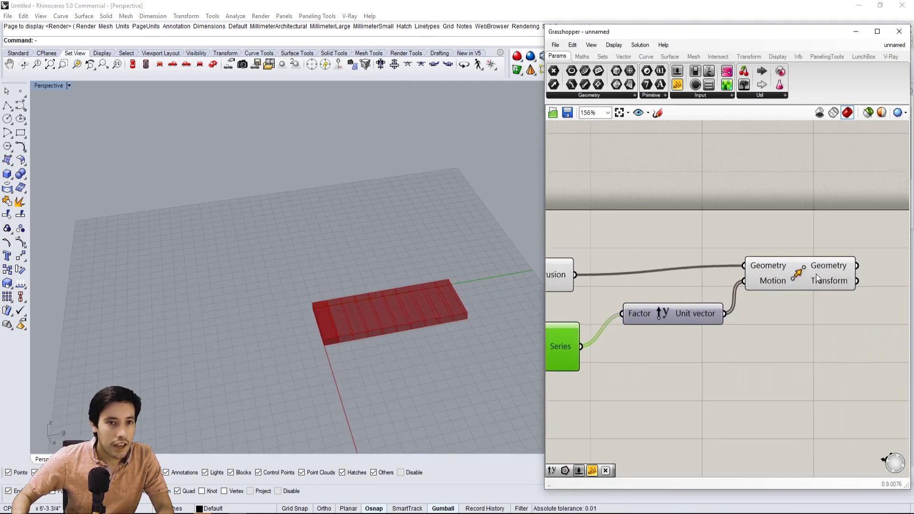
mouse_move(831, 268)
left_click(830, 305)
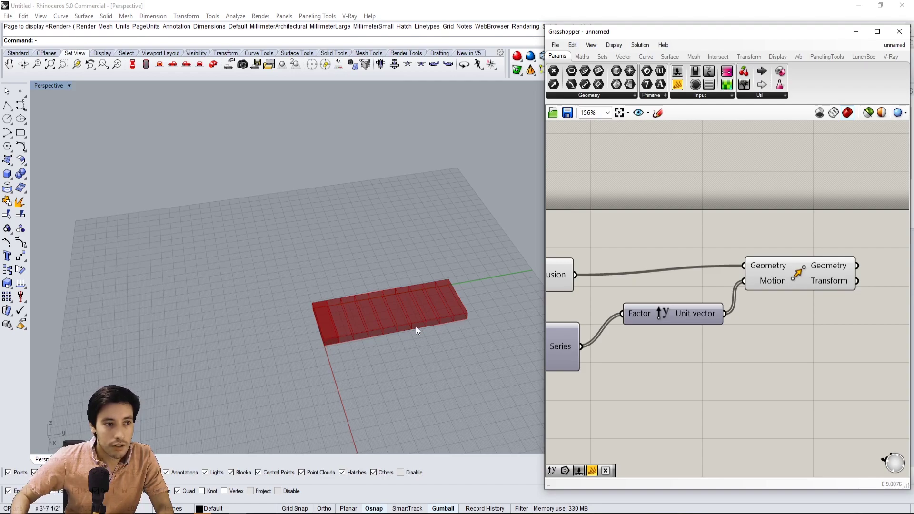
right_click_drag(653, 361, 912, 369)
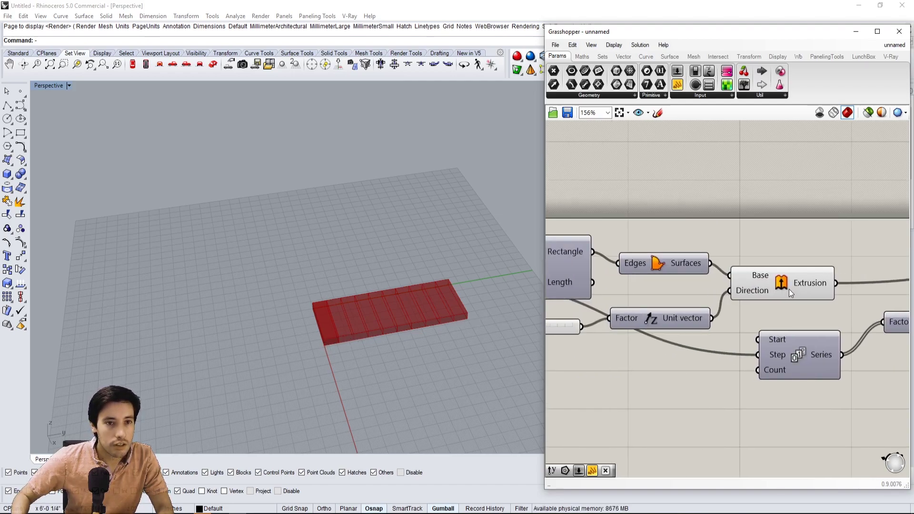
left_click(784, 284)
right_click(784, 284)
left_click(793, 304)
right_click_drag(796, 385, 756, 373)
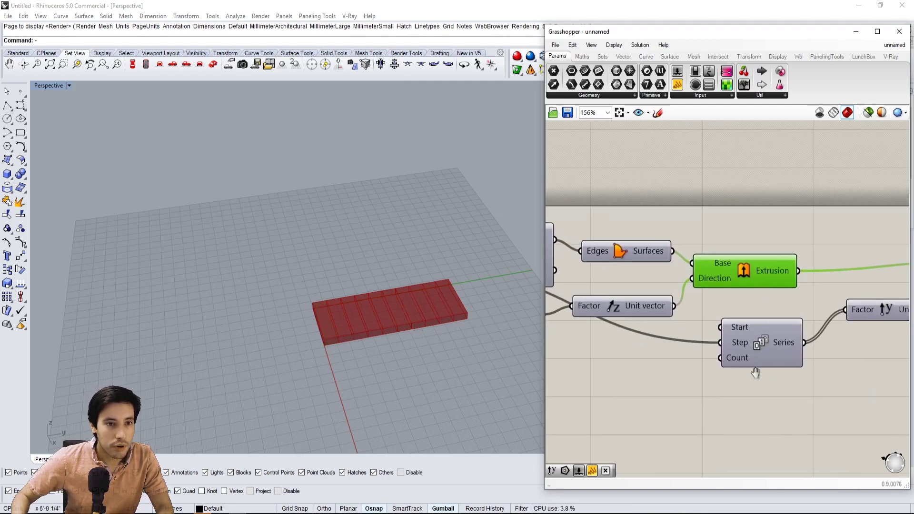
- Highlight the Move component's output to check the row of copied blocks in the viewport
scroll(757, 373, "down", 1)
right_click_drag(836, 360, 714, 351)
left_click(851, 280)
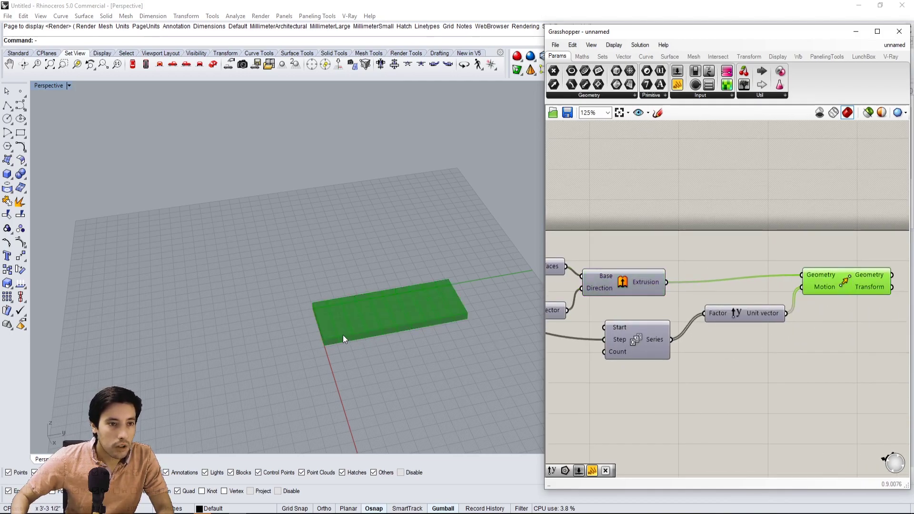
left_click(685, 402)
right_click_drag(686, 402, 827, 409)
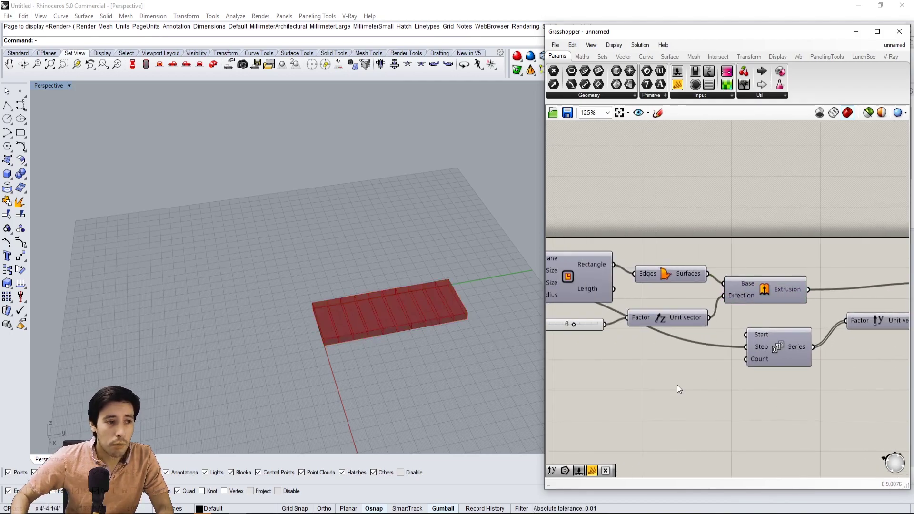
- Create a number slider with the value 5 and connect it to the Series Count input
double_click(654, 367)
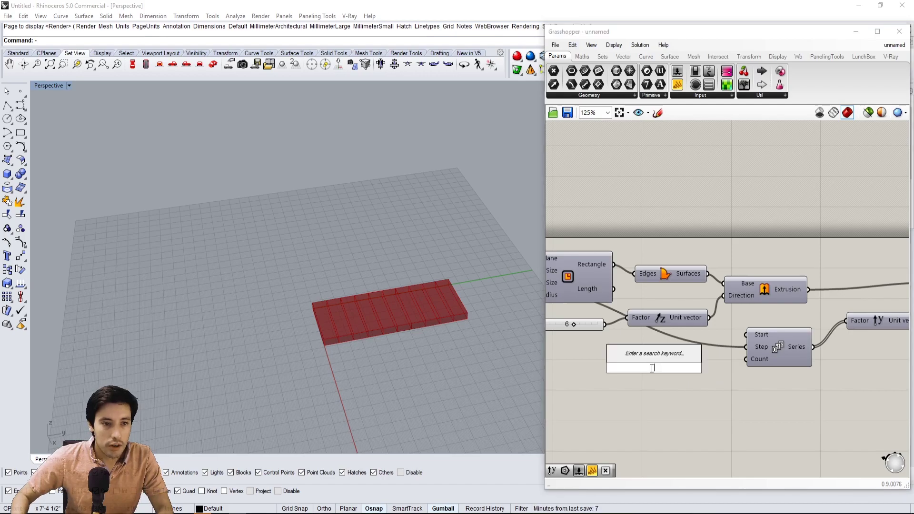
type("5")
key("Return")
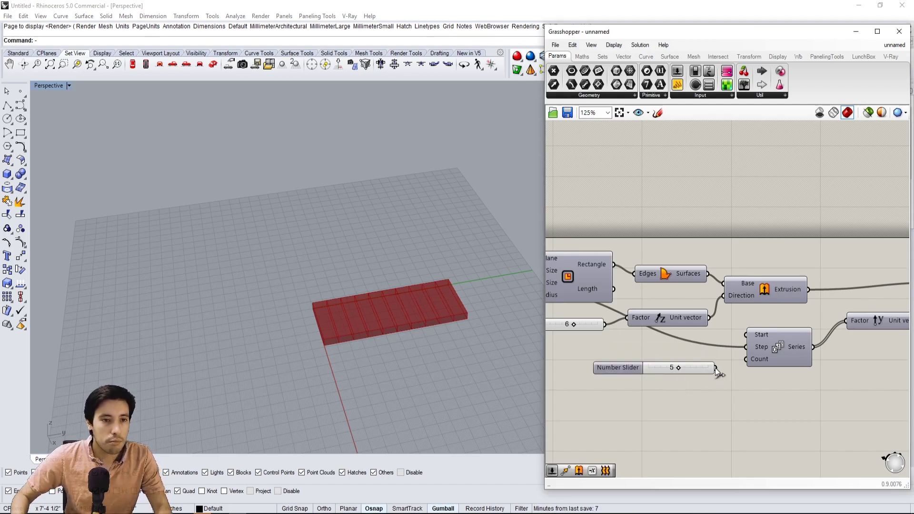
left_click_drag(715, 367, 746, 359)
- Set the Series Count slider to 4
scroll(690, 370, "up", 3)
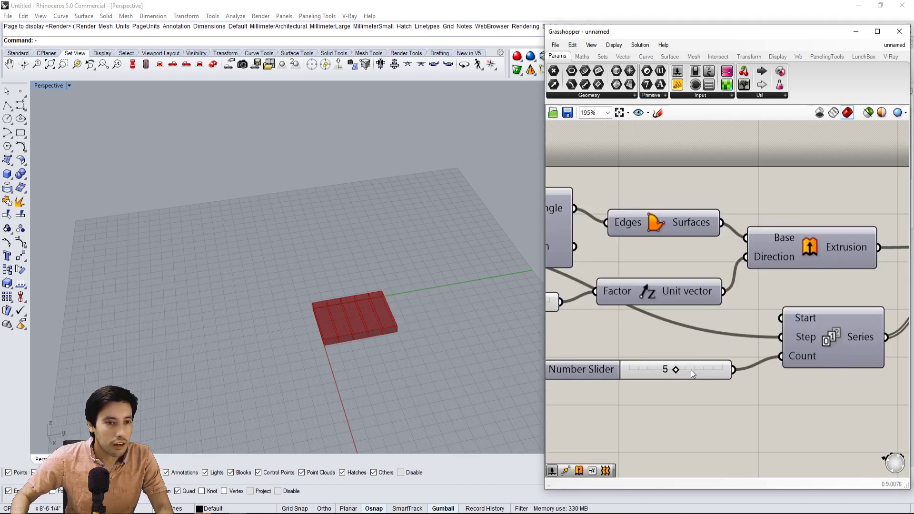
scroll(690, 369, "up", 1)
mouse_move(671, 371)
left_mouse_down()
mouse_move(644, 371)
mouse_move(662, 370)
left_mouse_up()
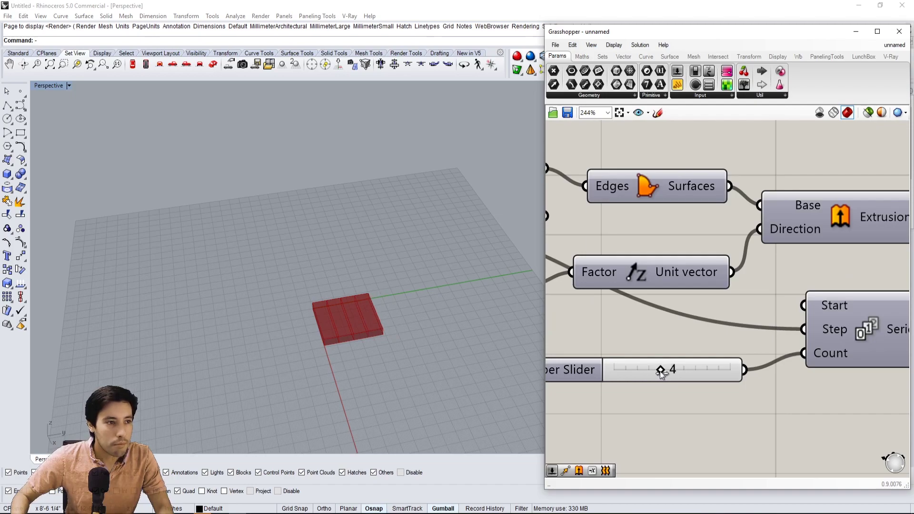
left_click(571, 375)
scroll(666, 377, "down", 4)
scroll(750, 373, "up", 4)
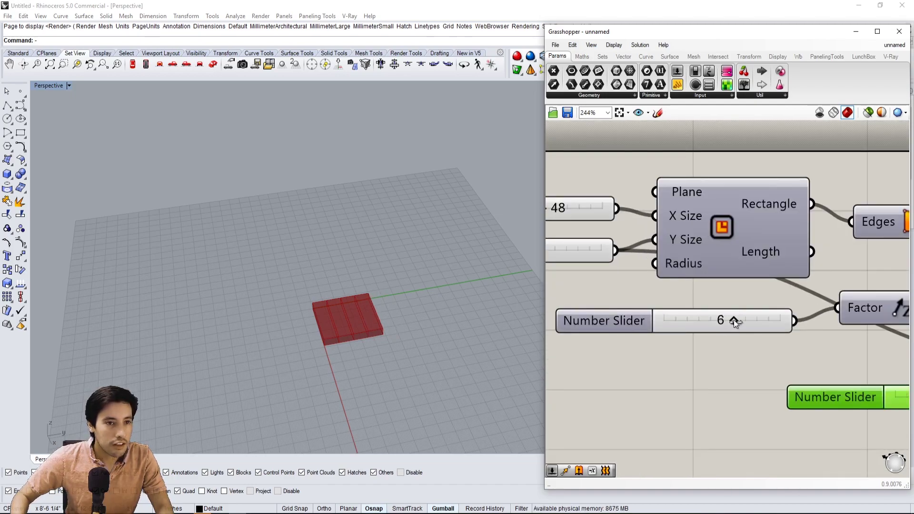
- Review the height, X Size and Y Size sliders and highlight the Move component's copied blocks in the viewport
mouse_move(733, 320)
left_mouse_down()
mouse_move(741, 319)
mouse_move(733, 320)
left_mouse_up()
right_click_drag(596, 253, 563, 276)
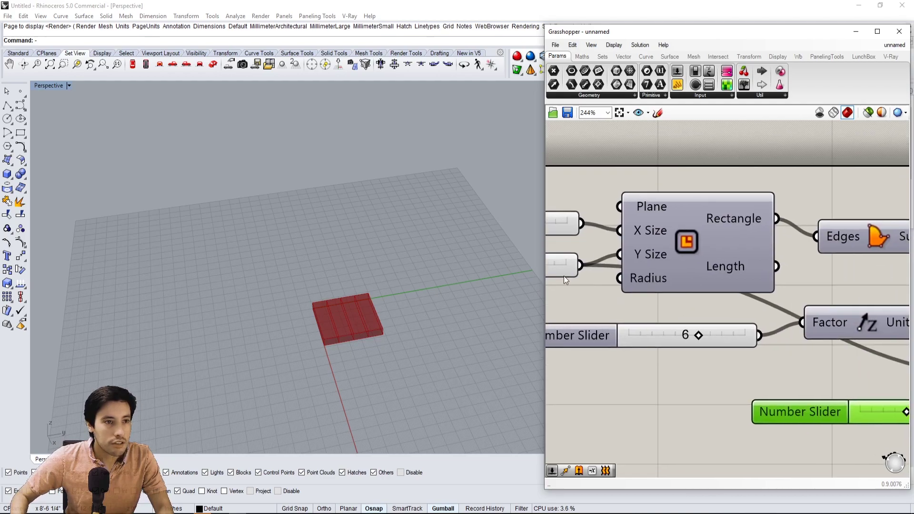
scroll(653, 268, "down", 2)
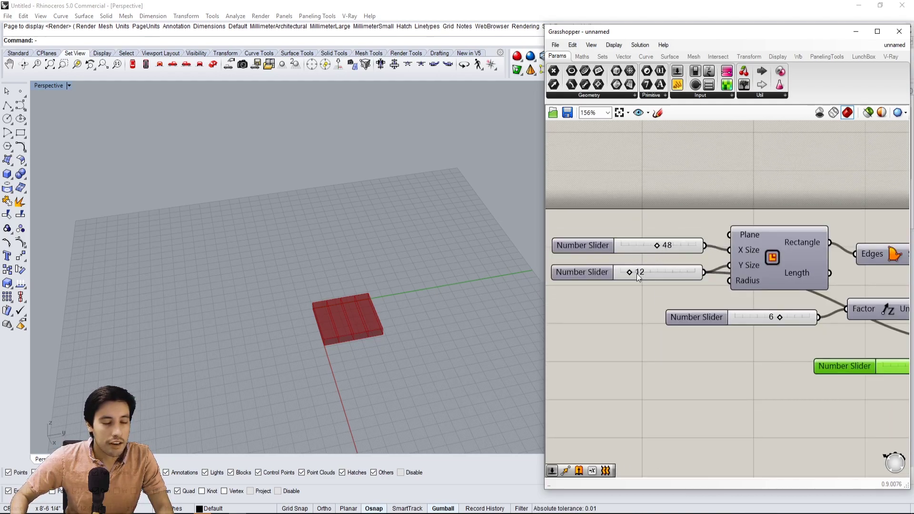
right_click_drag(866, 349, 611, 331)
right_click_drag(890, 312, 681, 350)
left_click(750, 286)
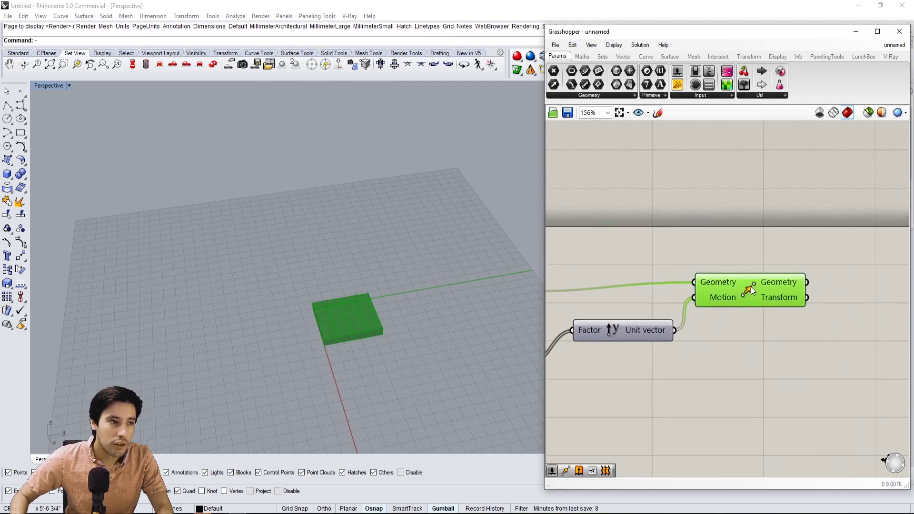
right_click_drag(672, 318, 798, 273)
scroll(798, 273, "down", 1)
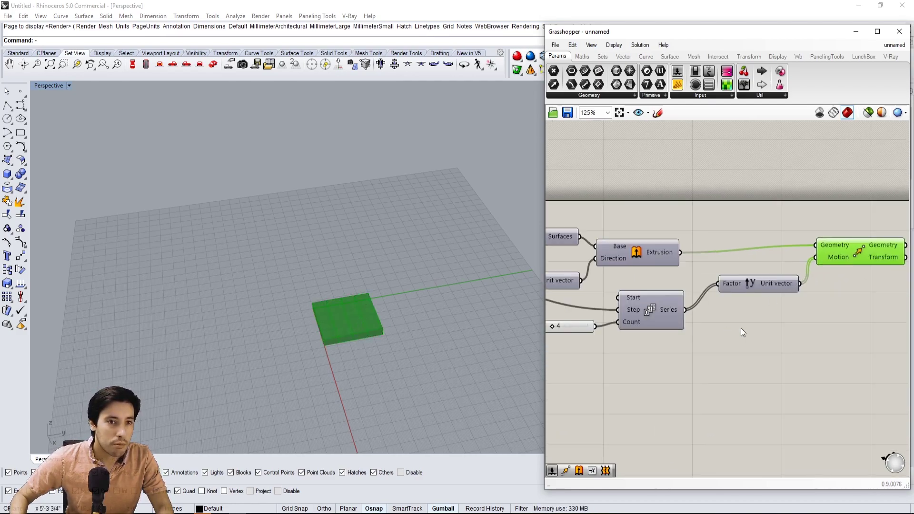
- Add a second Move component and connect the first Move's Geometry output to its Geometry input
scroll(741, 314, "down", 2)
left_click(803, 314)
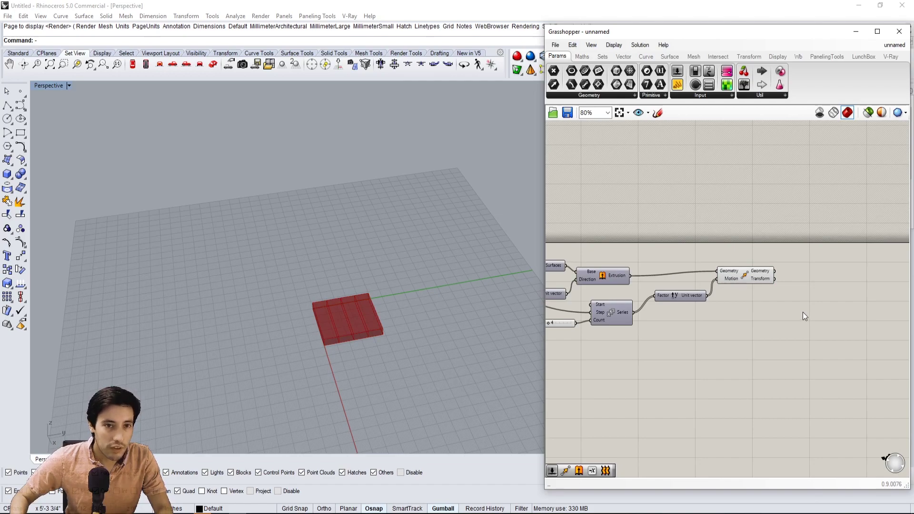
double_click(803, 312)
type("MO")
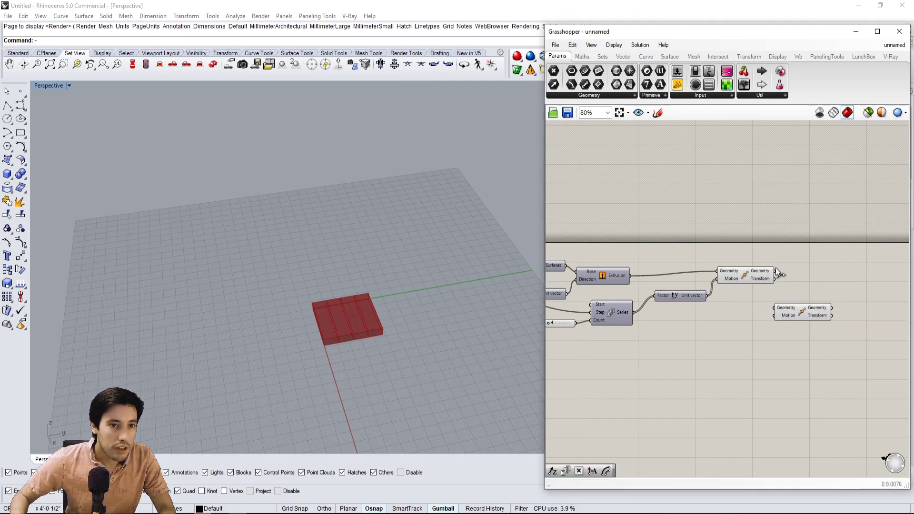
left_click_drag(774, 271, 844, 303)
- Add a Unit Z component and connect its Unit vector output to the second Move's Motion input
double_click(789, 311)
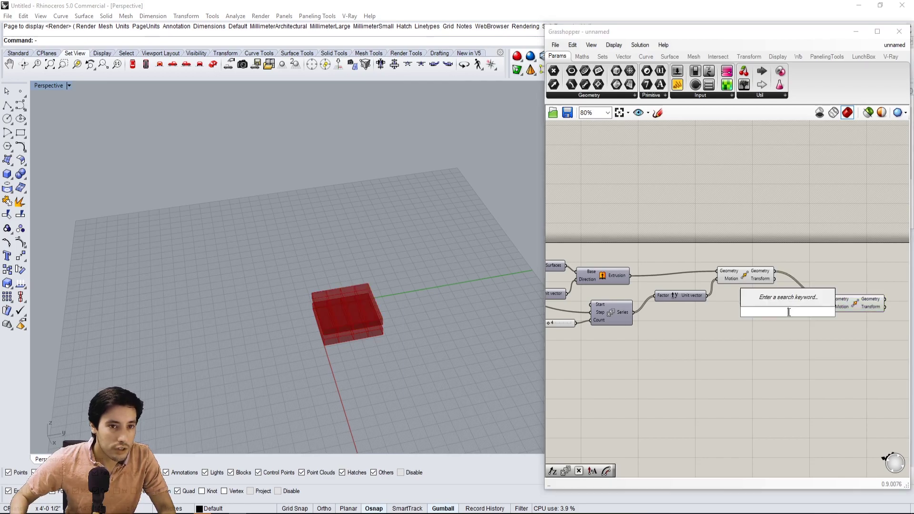
type("z")
left_click(780, 303)
left_click(806, 313)
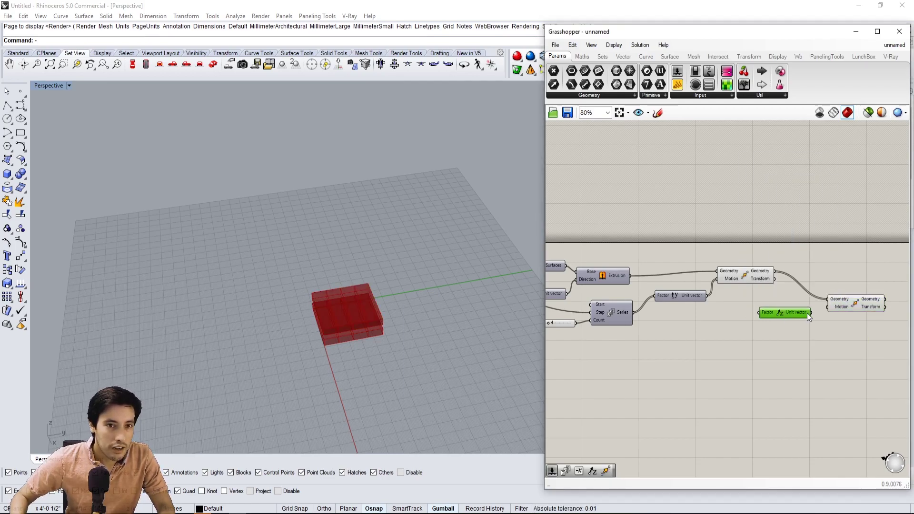
left_click_drag(856, 310, 785, 310)
scroll(352, 315, "up", 3)
right_click_drag(742, 342, 809, 342)
- Duplicate the Series component with its connections and place the copy directly below the original
left_click(677, 319)
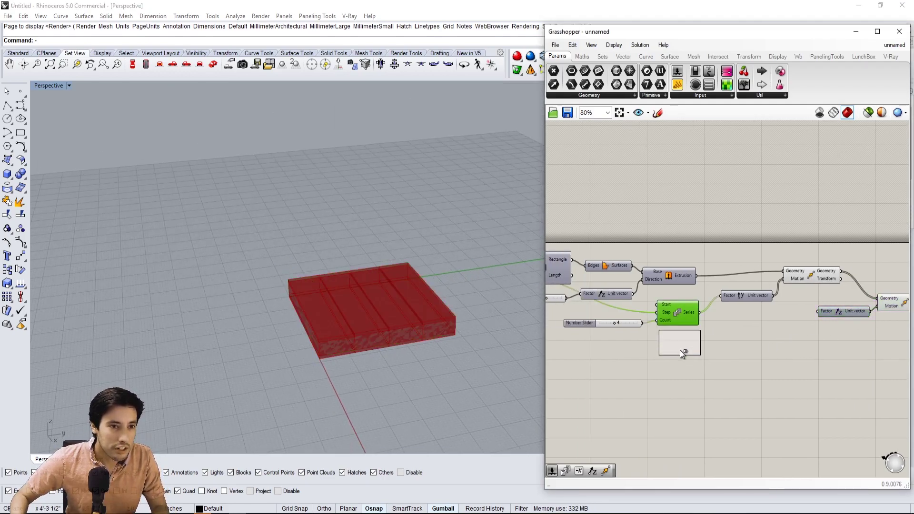
left_click_drag(680, 350, 682, 352, "alt")
left_click_drag(599, 326, 582, 336)
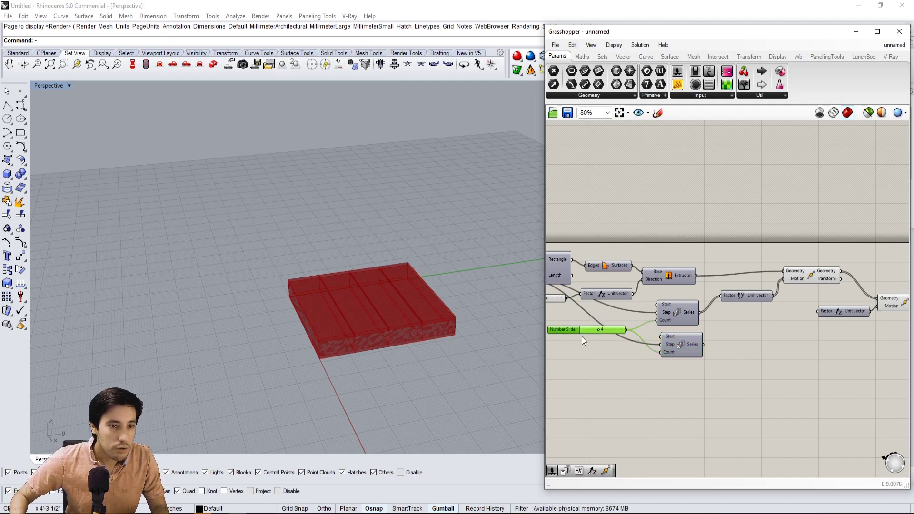
left_click_drag(669, 349, 663, 344)
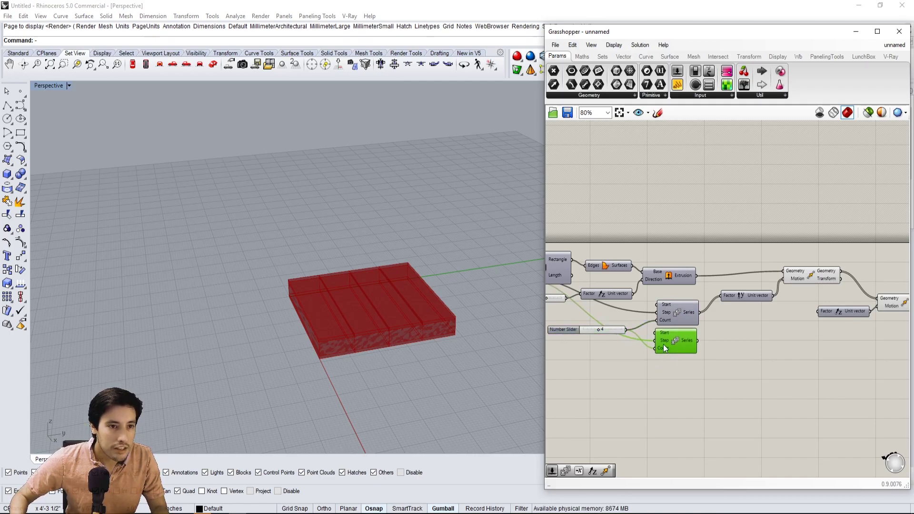
- Connect the height slider with value 6 to the copied Series' Step input and the Series output to the Unit Z Factor
right_click_drag(664, 344, 769, 368)
left_click(559, 295)
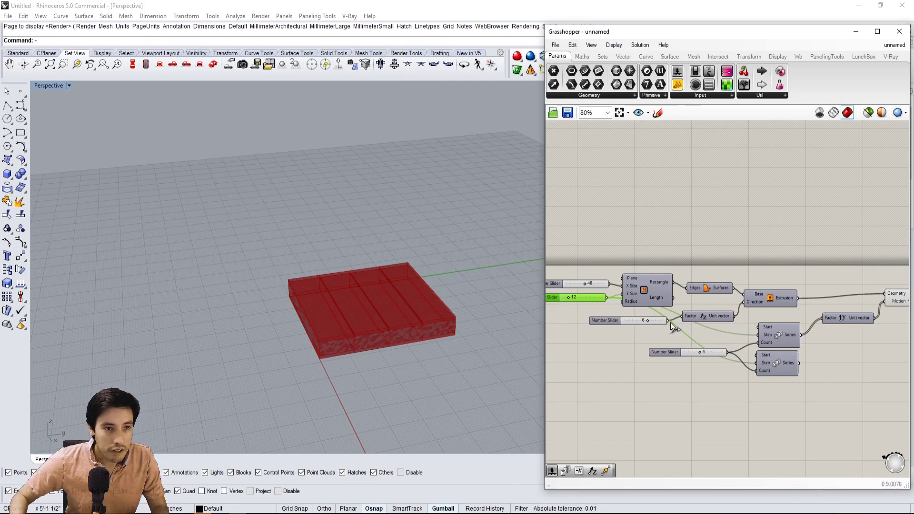
left_click_drag(671, 322, 757, 363)
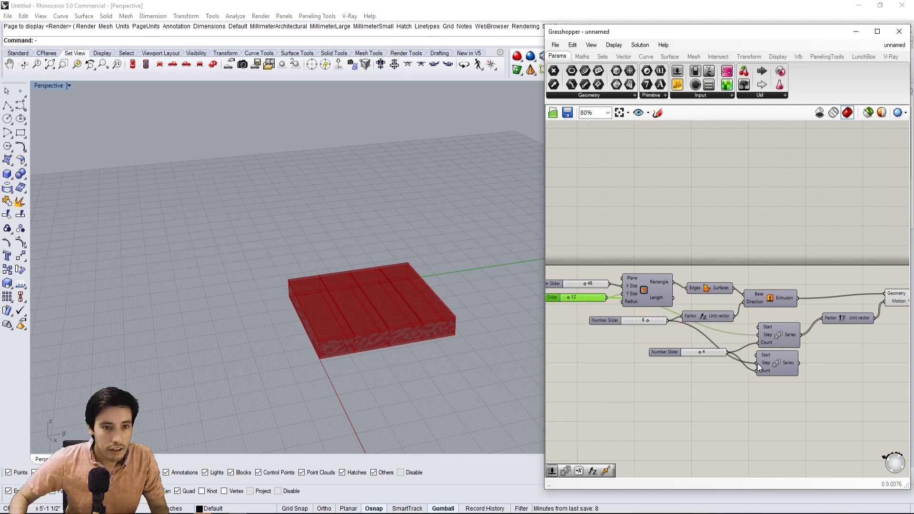
left_click(762, 363)
right_click_drag(801, 387, 717, 387)
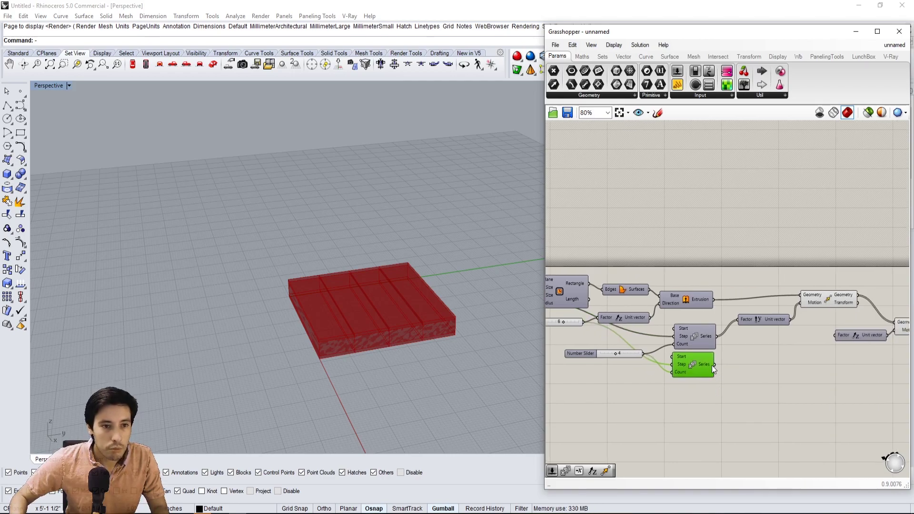
left_click_drag(713, 364, 830, 339)
left_click(832, 373)
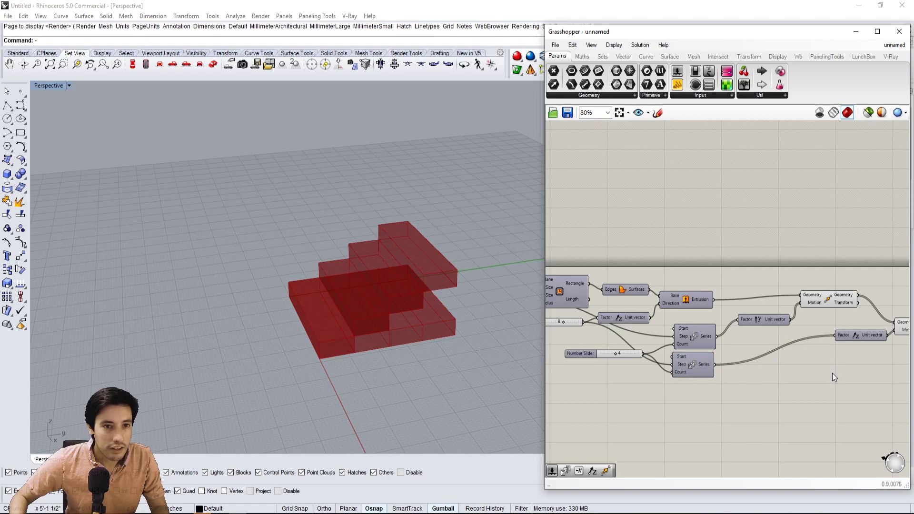
- Turn off the first Move component's preview and highlight the second Move to check the stepped blocks
left_click(830, 294)
right_click(827, 293)
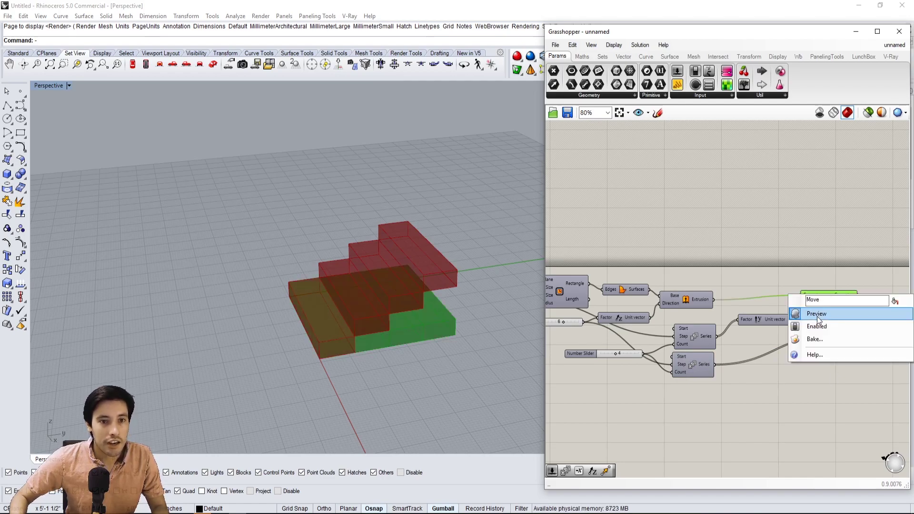
left_click(817, 315)
right_click_drag(897, 340, 788, 342)
left_click(810, 318)
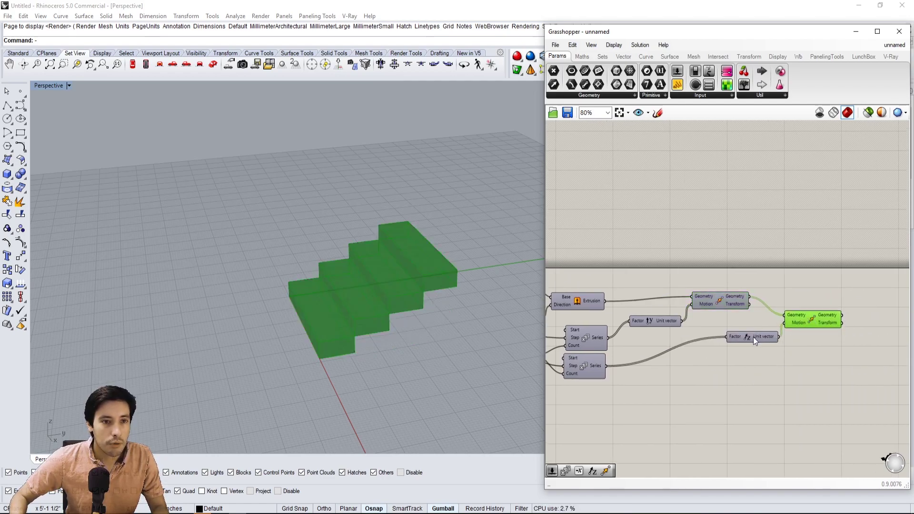
left_click(723, 336)
left_click(802, 320)
left_click(795, 347)
- Set the count slider shared by both Series components to 8
right_click_drag(695, 376, 824, 359)
scroll(647, 351, "up", 2)
scroll(648, 351, "up", 1)
left_click_drag(650, 343, 681, 342)
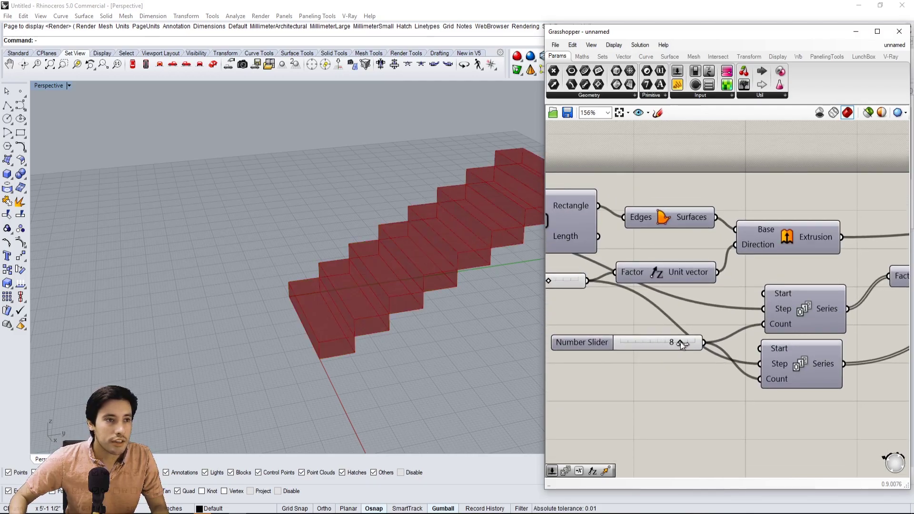
- Raise the Series count slider's maximum to 20 in its numeric domain
double_click(577, 352)
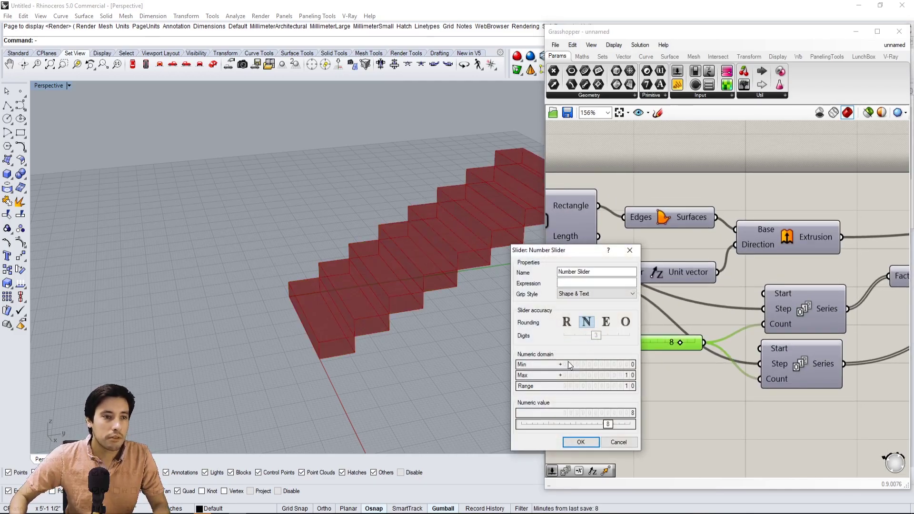
double_click(592, 375)
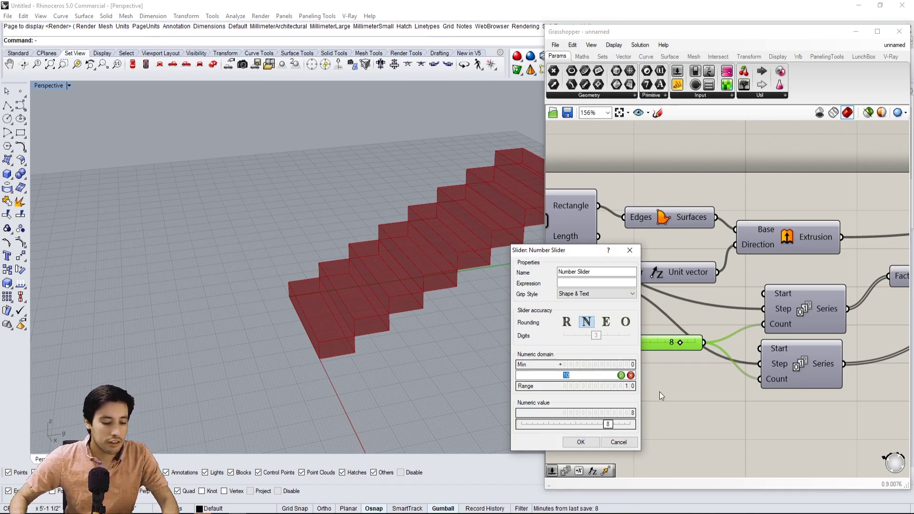
type("20")
key("Return")
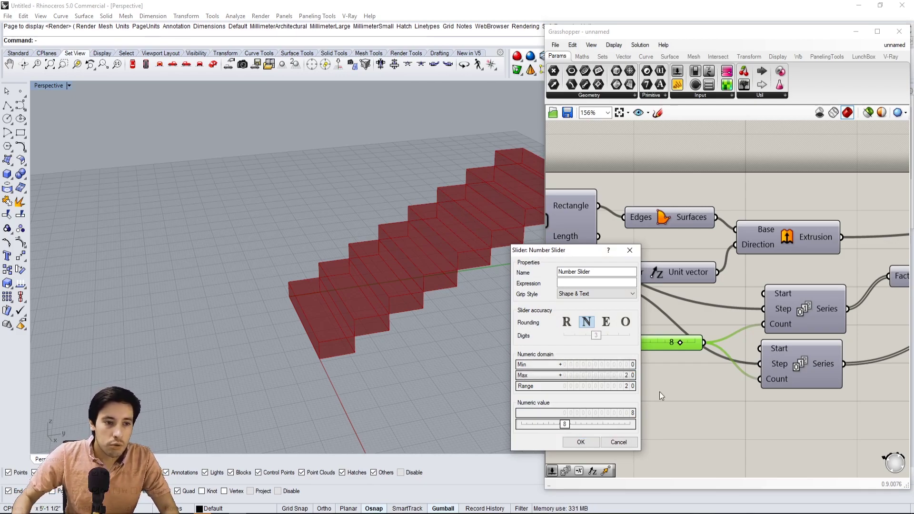
left_click(581, 443)
- Test a higher stair count on the Series count slider, ending with a value of 9
left_click_drag(650, 346, 672, 347)
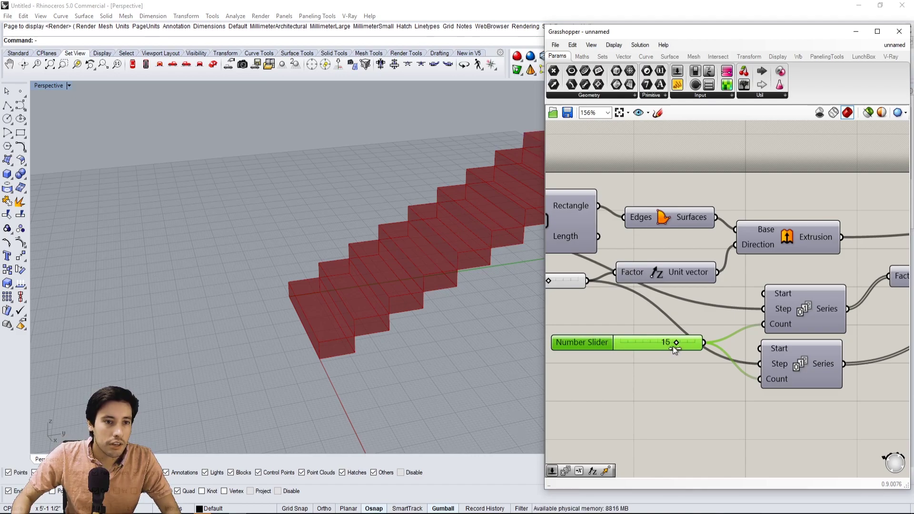
scroll(435, 292, "down", 3)
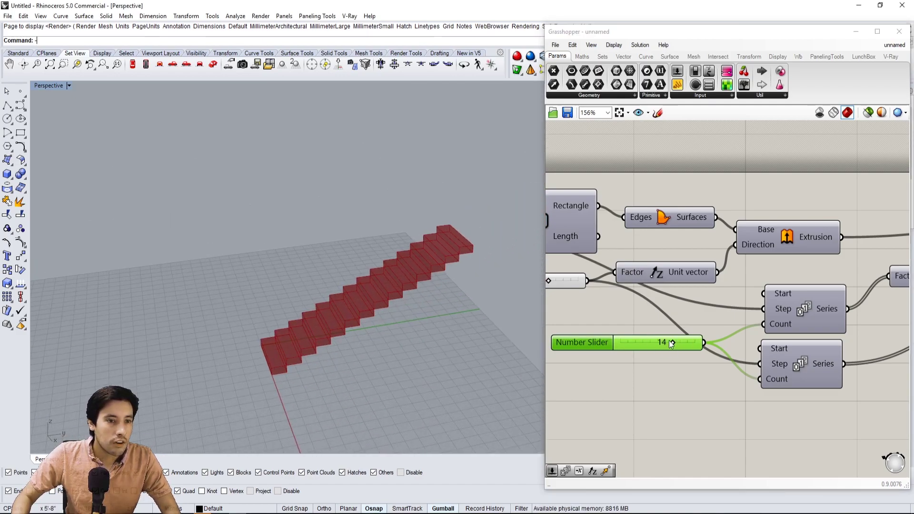
left_click_drag(674, 344, 652, 352)
- Try the height slider and an X Size of 51, and restore the X Size to 48
right_click_drag(557, 289, 738, 352)
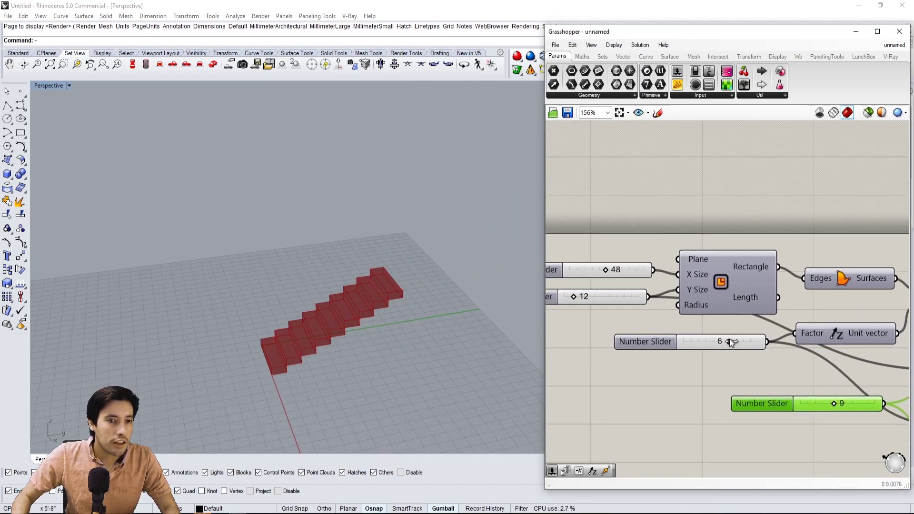
mouse_move(729, 339)
left_mouse_down()
mouse_move(738, 339)
mouse_move(726, 342)
left_mouse_up()
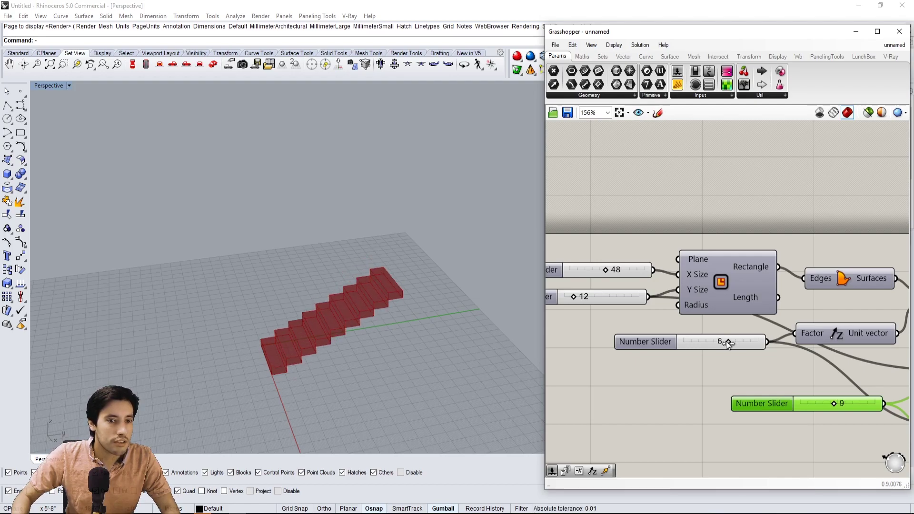
left_click(637, 333)
scroll(583, 304, "up", 1)
right_click_drag(583, 304, 646, 336)
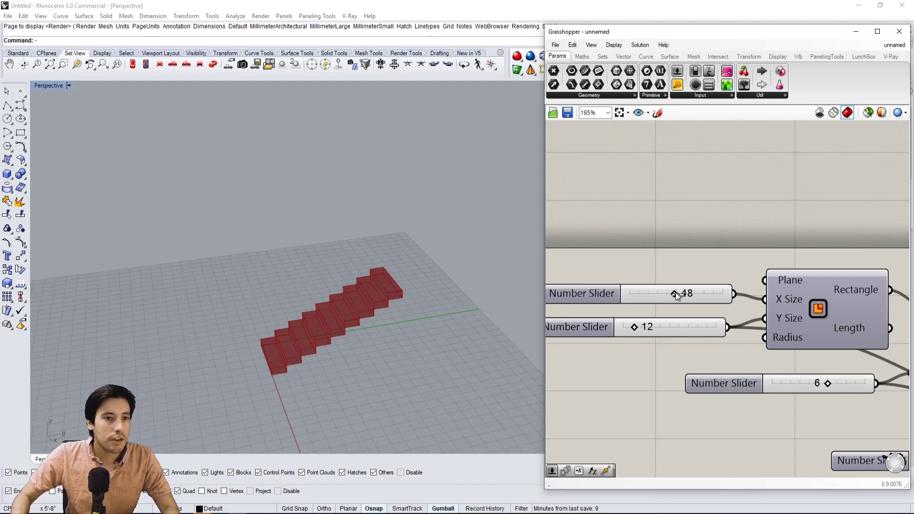
mouse_move(676, 293)
left_mouse_down()
mouse_move(693, 293)
mouse_move(660, 296)
mouse_move(679, 294)
left_mouse_up()
left_click(706, 316)
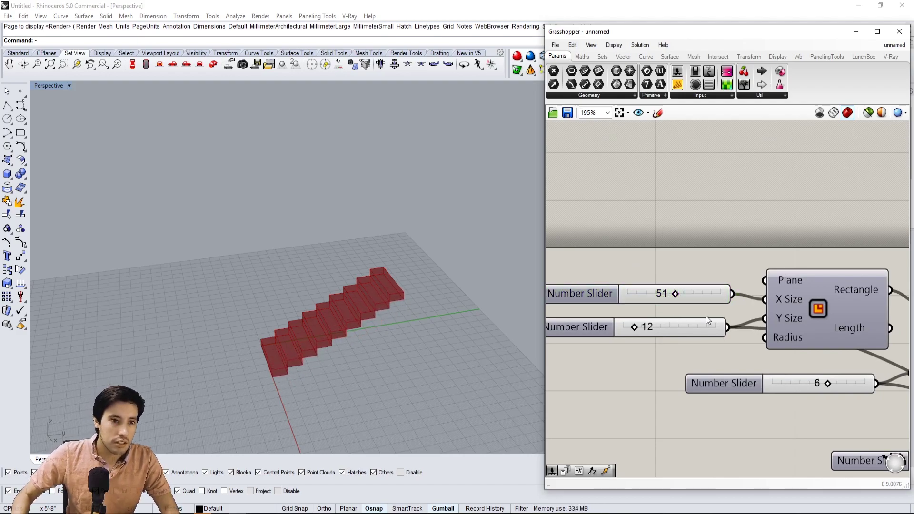
double_click(664, 292)
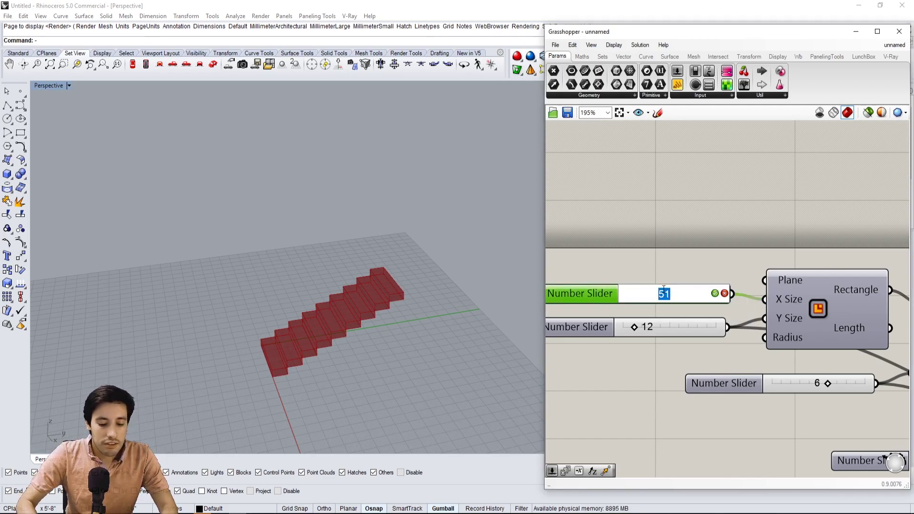
type("48")
key("Return")
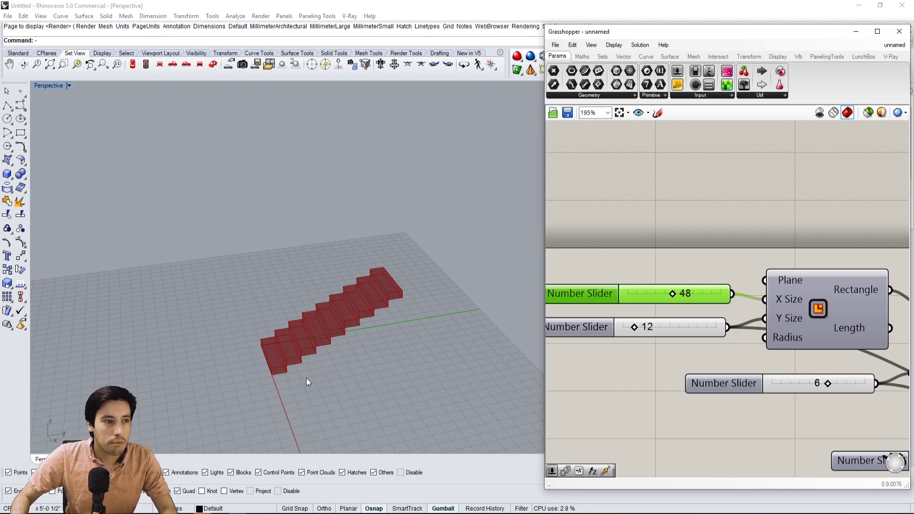
- Try a Y Size of 23 to see deeper treads, and restore the Y Size slider to 12
right_click_drag(322, 341, 332, 317)
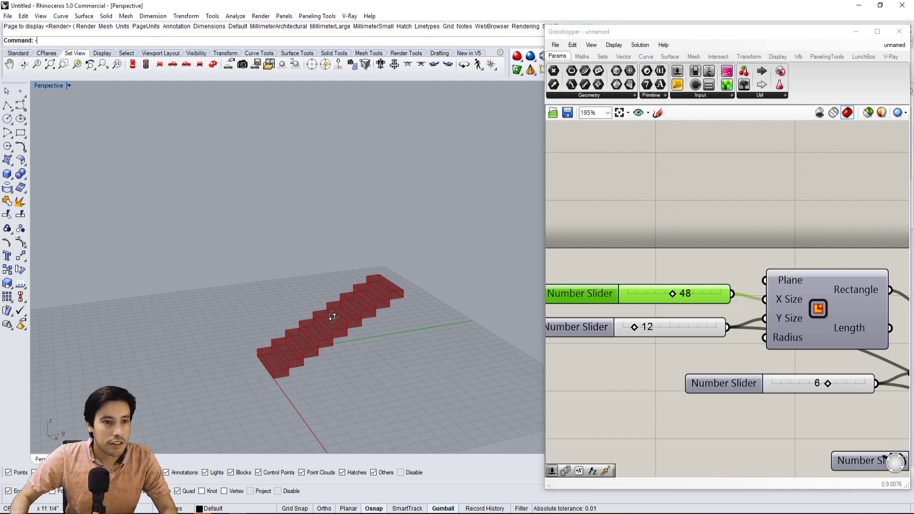
left_click(608, 329)
scroll(608, 329, "up", 3)
left_click_drag(652, 341, 682, 341)
double_click(682, 341)
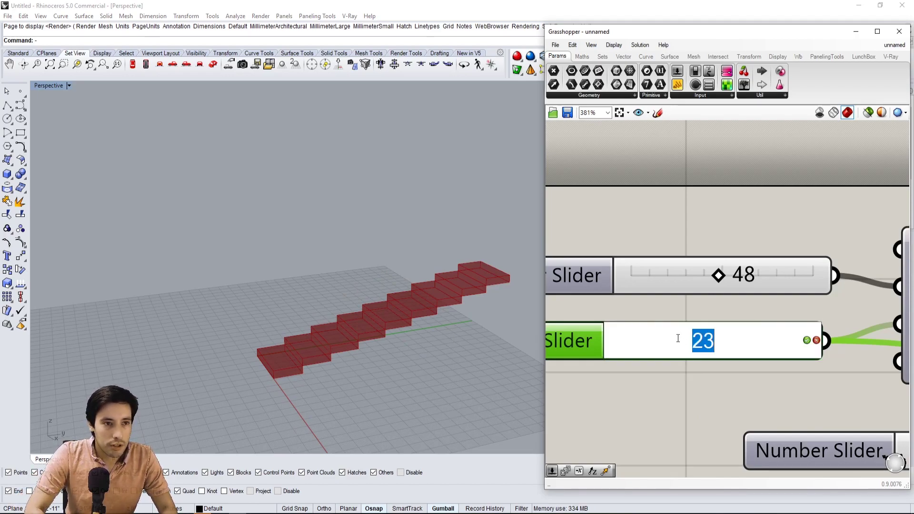
type("12")
key("Return")
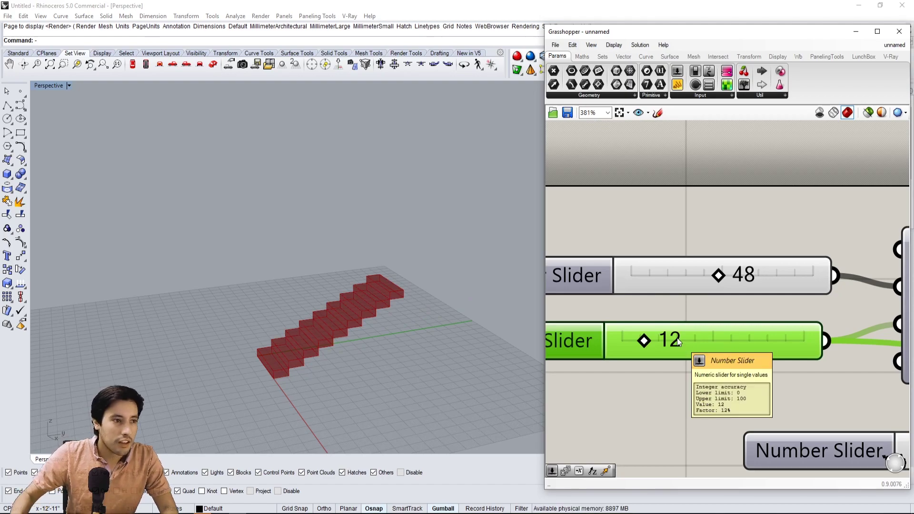
- Examine the finished staircase from another angle, highlight the final Move's output, and review the whole definition
right_click_drag(239, 192, 380, 307)
scroll(624, 247, "down", 6)
right_click_drag(790, 289, 693, 280)
scroll(739, 287, "down", 1)
right_click_drag(895, 304, 806, 313)
right_click_drag(865, 306, 778, 318)
left_click_drag(790, 309, 790, 303)
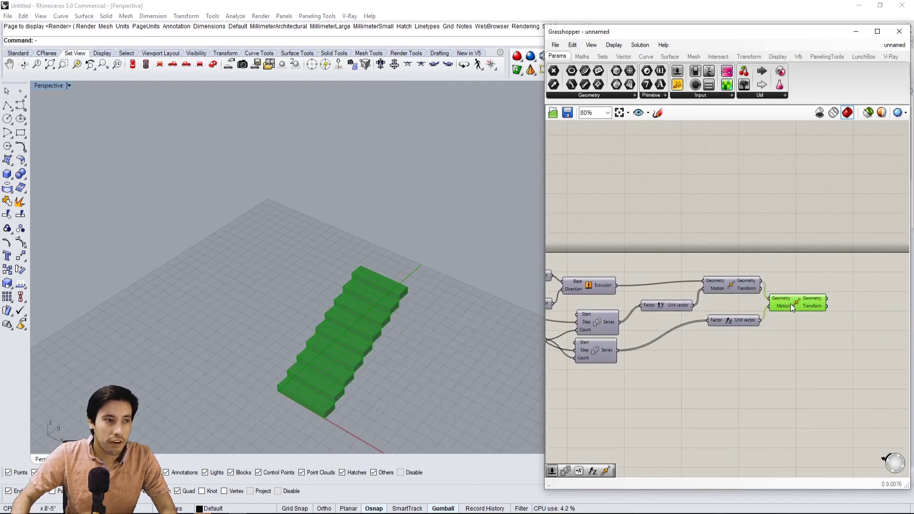
left_click(733, 348)
right_click_drag(526, 353, 405, 315)
scroll(687, 293, "down", 3)
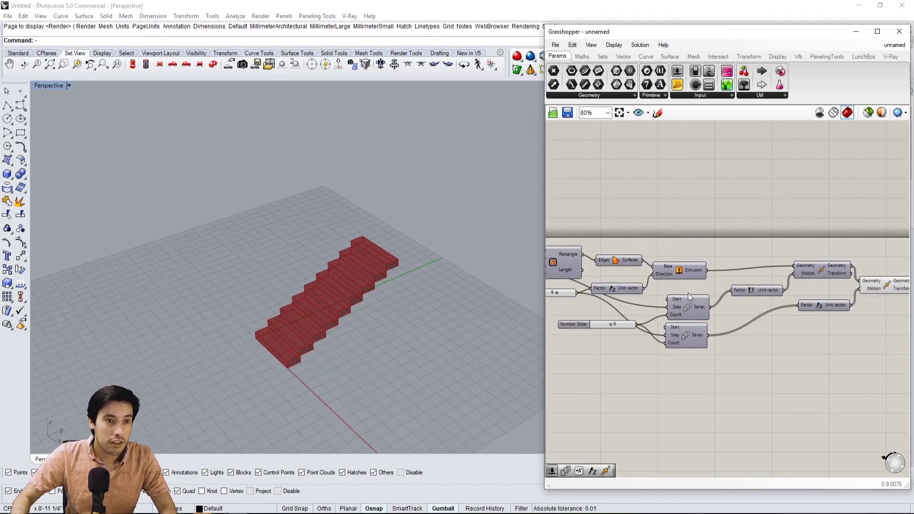
left_click_drag(850, 316, 595, 184)
left_click(664, 196)
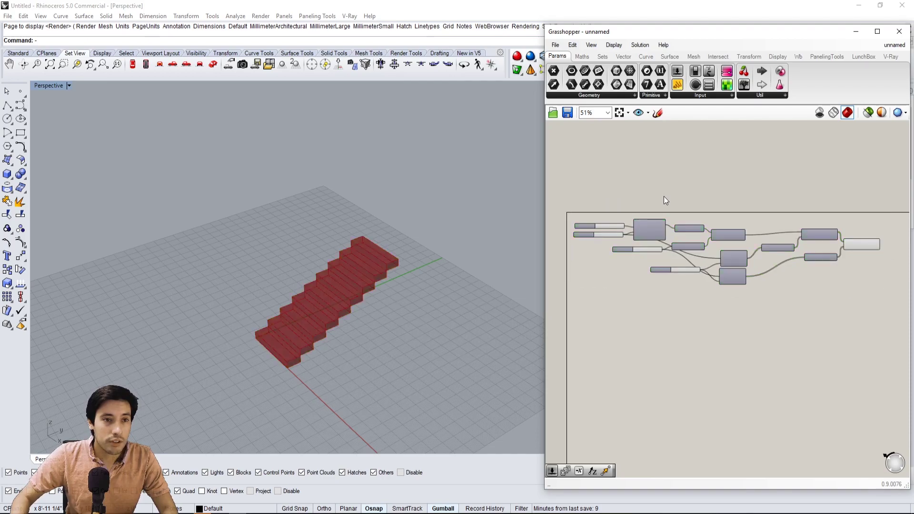
- Tidy the layout of the two Series components and reposition the count slider to their left
scroll(809, 245, "up", 2)
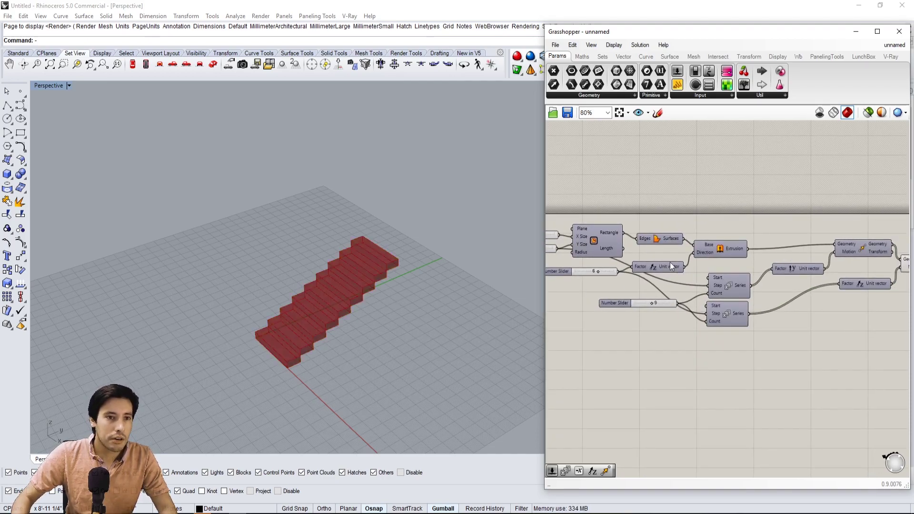
left_click_drag(726, 309, 730, 307)
left_click(665, 315)
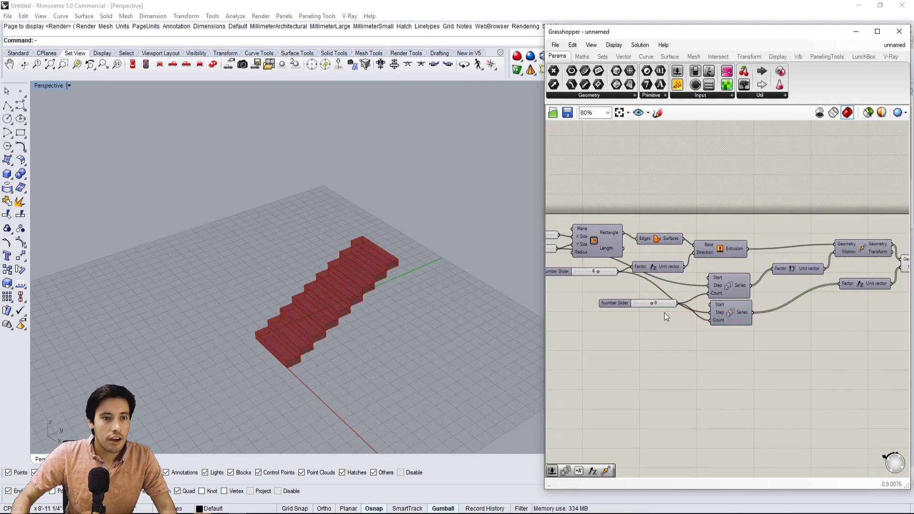
left_click_drag(617, 309, 612, 317)
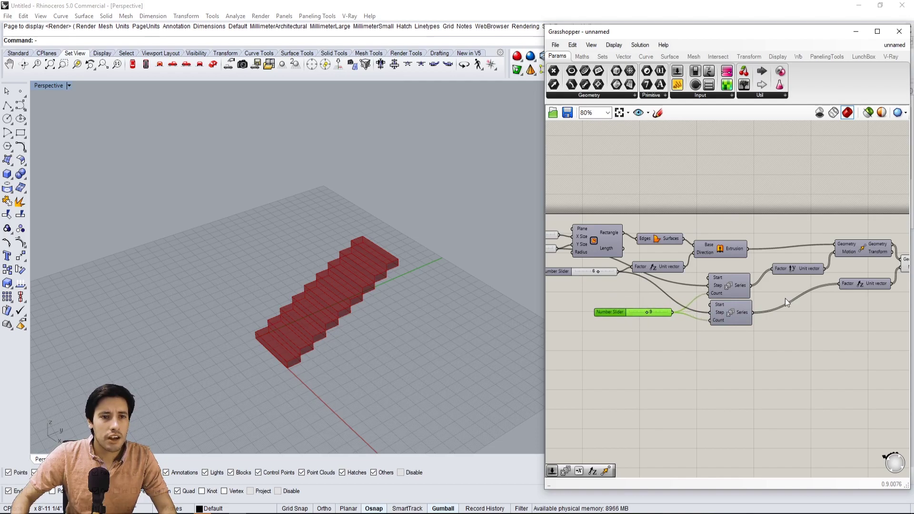
left_click_drag(732, 282, 732, 281)
left_click(826, 332)
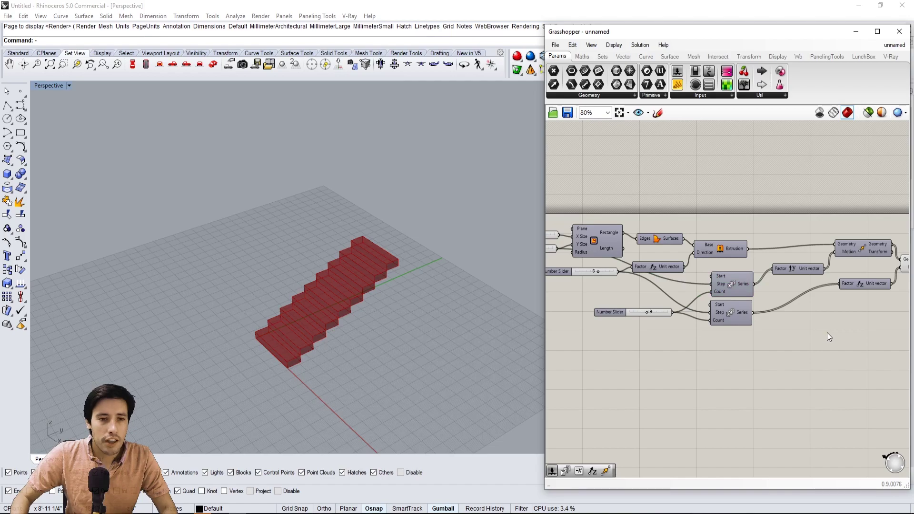
- Add a panel reading WIDTH and fit it above the 48 slider that feeds the X Size
right_click_drag(827, 333, 711, 367)
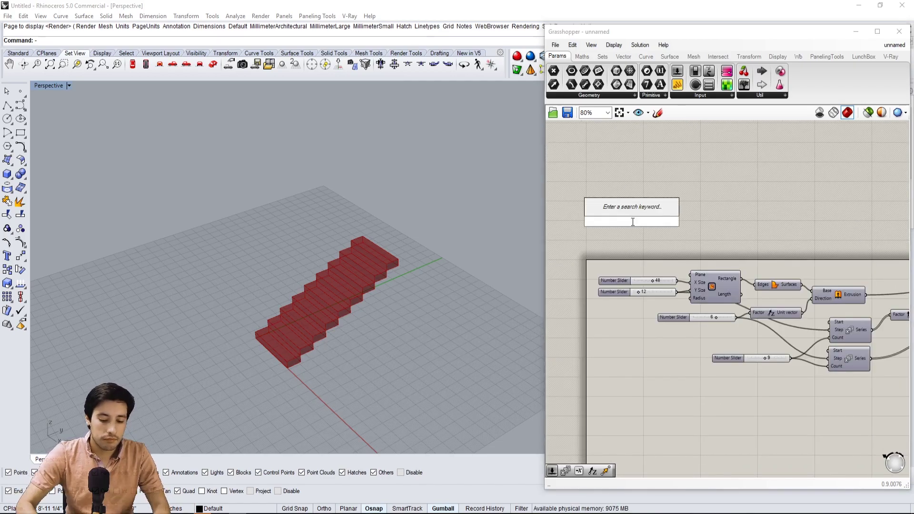
key("Return")
double_click(623, 225)
type("WIDT")
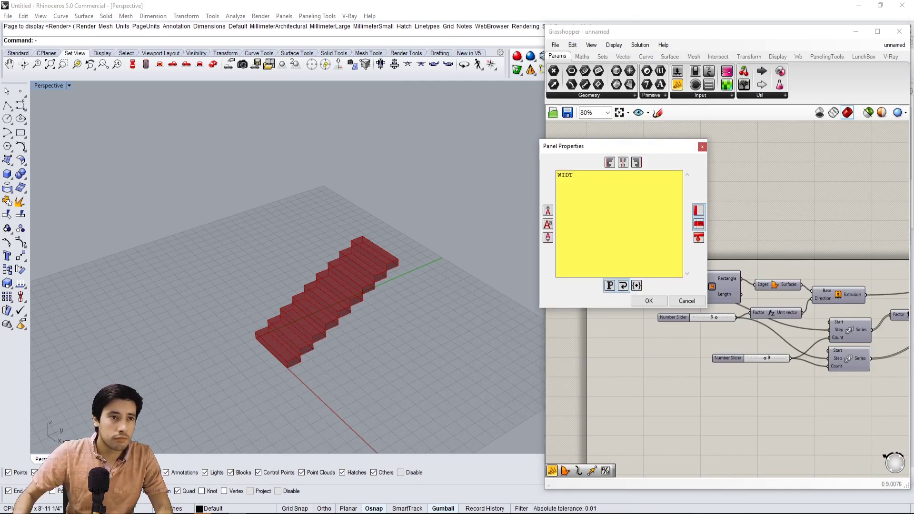
type("H")
left_click(649, 300)
scroll(654, 289, "up", 3)
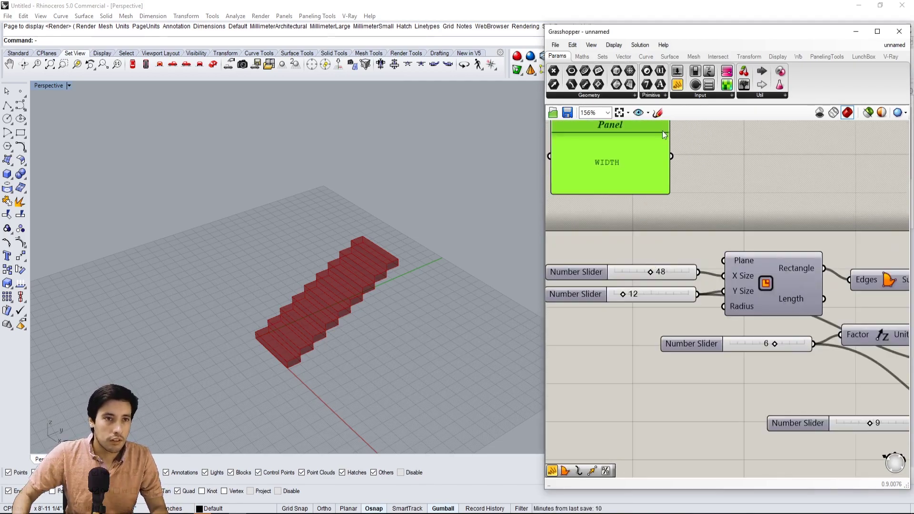
left_click_drag(689, 160, 705, 197)
left_click_drag(684, 228, 669, 278)
- Duplicate the WIDTH panel beneath the Y Size slider and change the copy's text to LENGTH
left_click_drag(669, 278, 668, 370, "alt")
double_click(665, 366)
type("LENG")
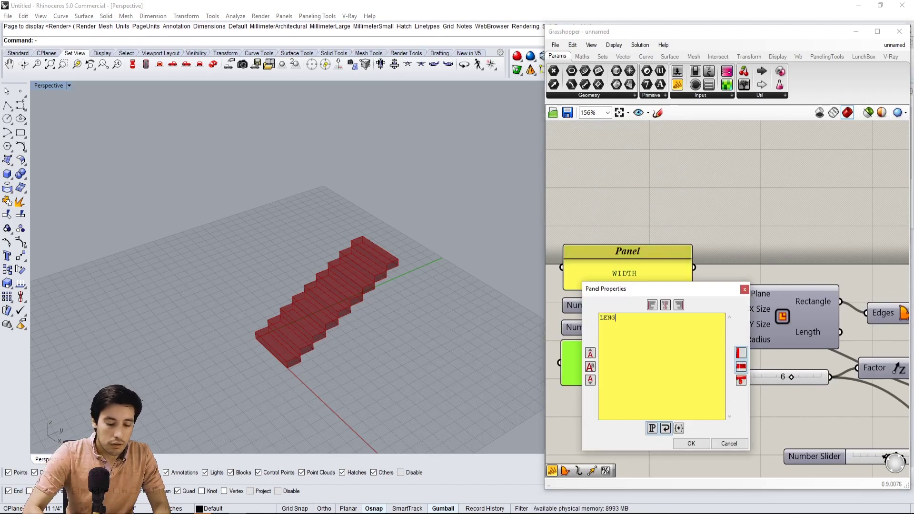
type("TH")
left_click(691, 443)
left_click(685, 397)
- Place another panel copy above the height slider and change its text to HEIGHT
scroll(686, 397, "down", 2)
scroll(750, 407, "up", 1)
left_click_drag(645, 318, 682, 348, "alt")
double_click(666, 355)
type("HEIGHT")
left_click(678, 431)
- Shrink the LENGTH and WIDTH panels to compact labels beside their sliders, keeping their text
left_click(651, 333)
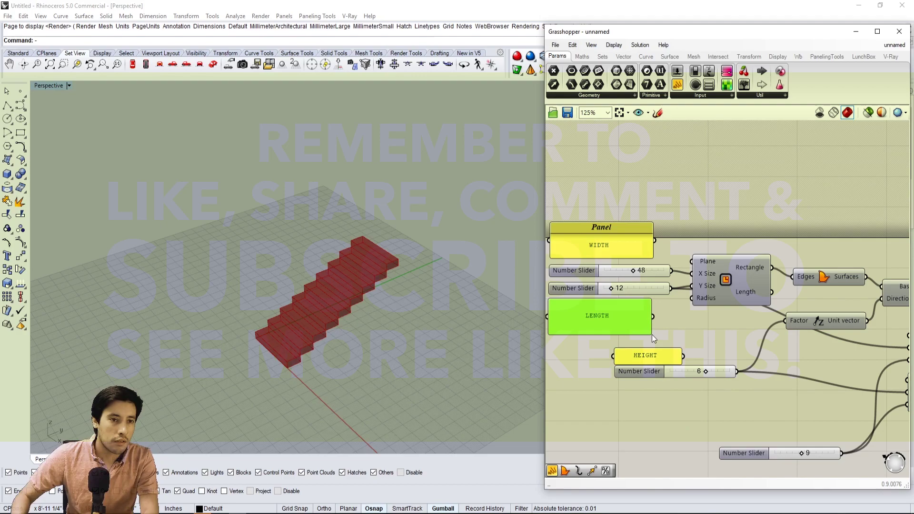
left_click(636, 245)
double_click(614, 250)
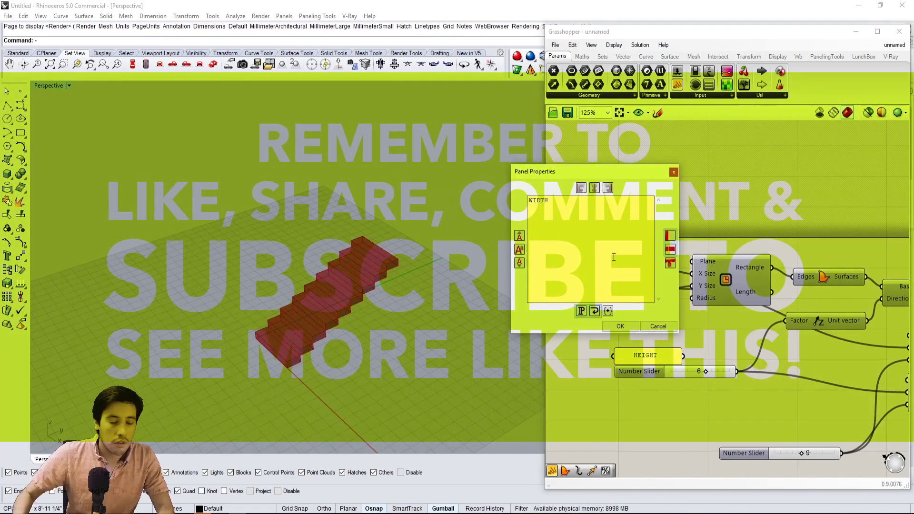
left_click(619, 326)
- Duplicate a label panel above the Series count slider and change the copy's text to NUMBER
scroll(619, 329, "down", 2)
double_click(690, 392)
left_click_drag(604, 328, 690, 383, "alt")
type("NUMBER")
left_click(727, 467)
scroll(857, 449, "down", 2)
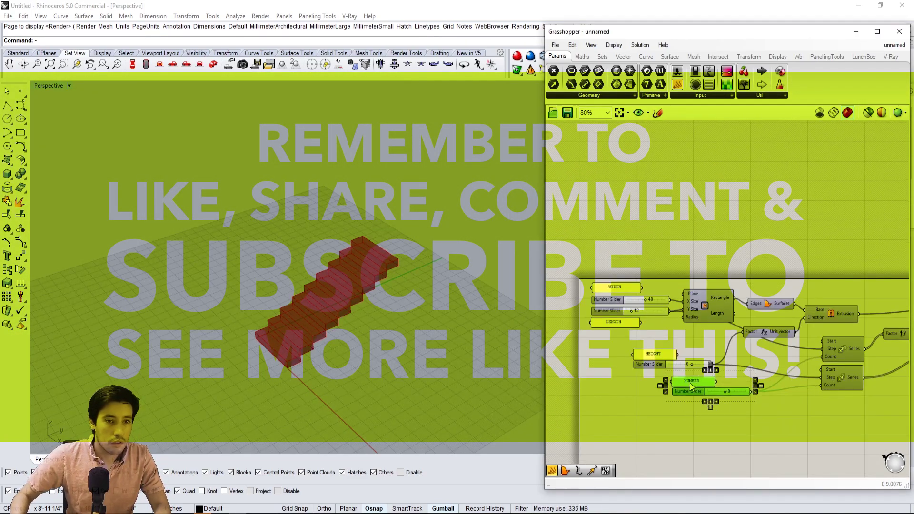
- Nudge the Y Unit vector component slightly upward between the upper Series and the first Move
left_click_drag(750, 431, 818, 427)
right_click_drag(902, 354, 765, 354)
scroll(767, 329, "up", 2)
left_click(767, 332)
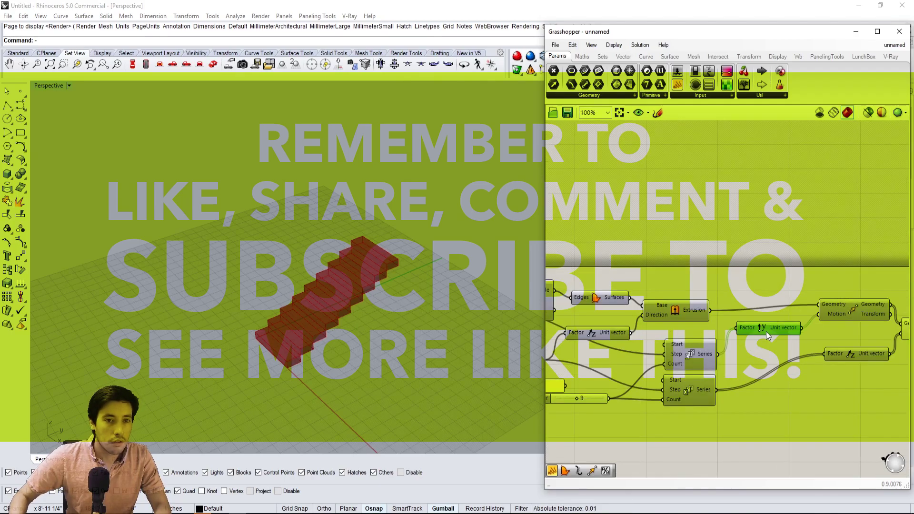